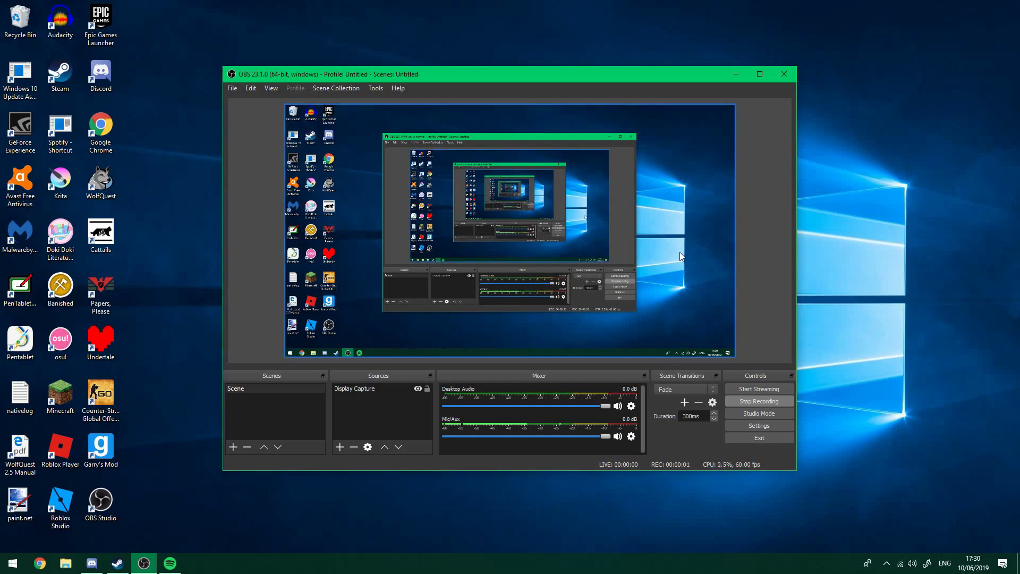
- Glance at the Mic/Aux audio options, then minimize the OBS Studio window
click(631, 436)
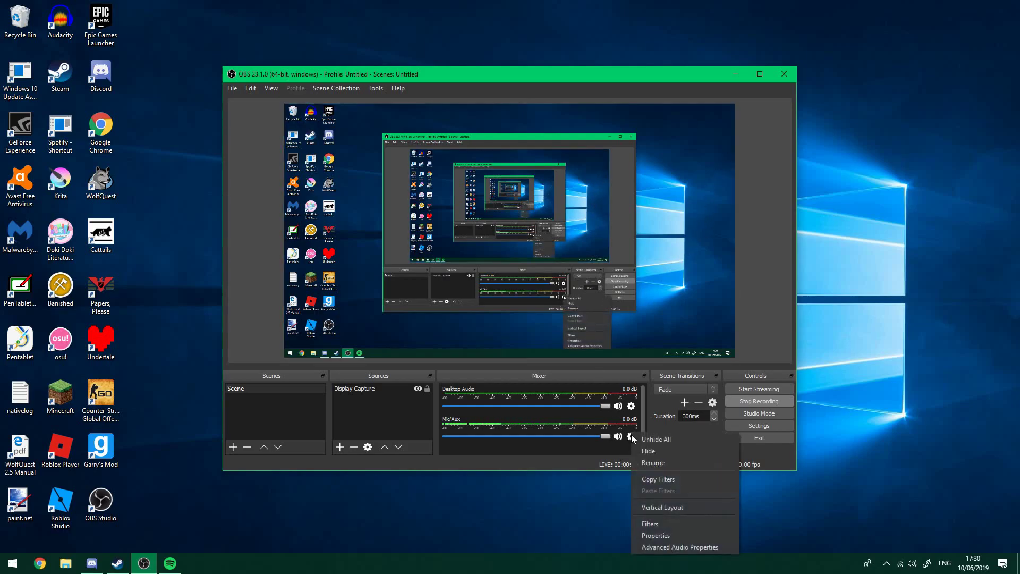
click(602, 461)
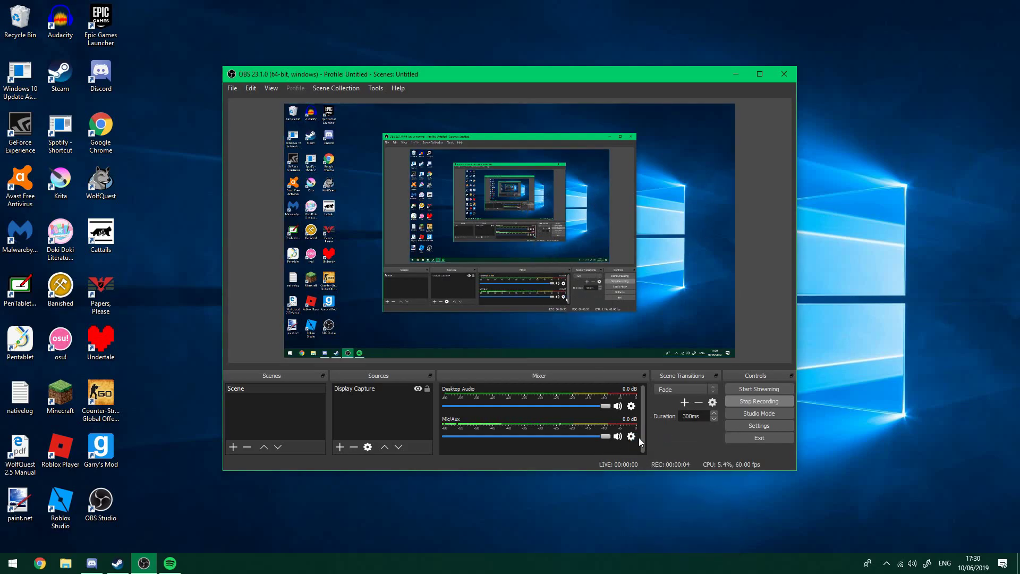
click(736, 77)
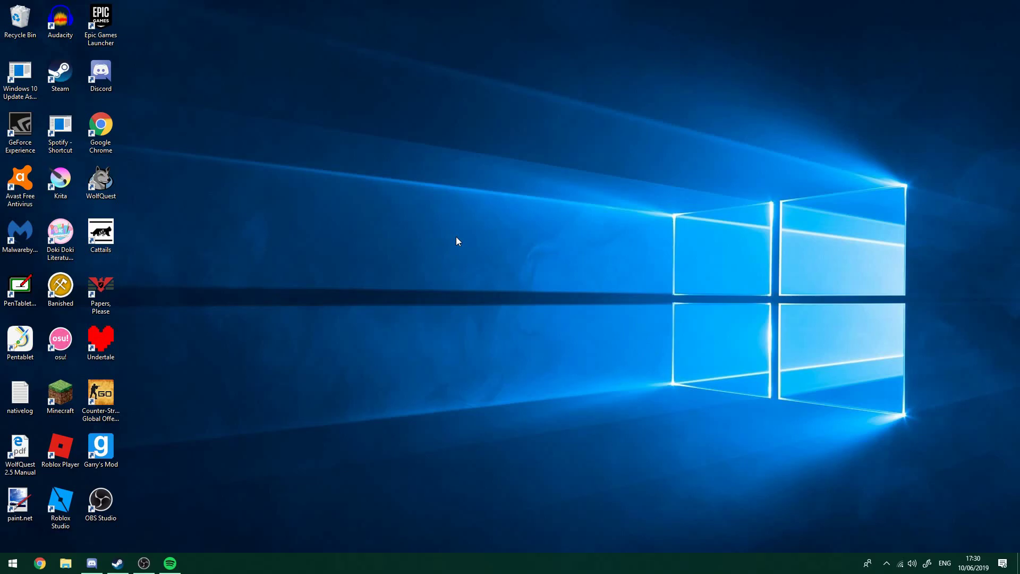
- Search 'control' from the Start menu and launch Control Panel
key(super)
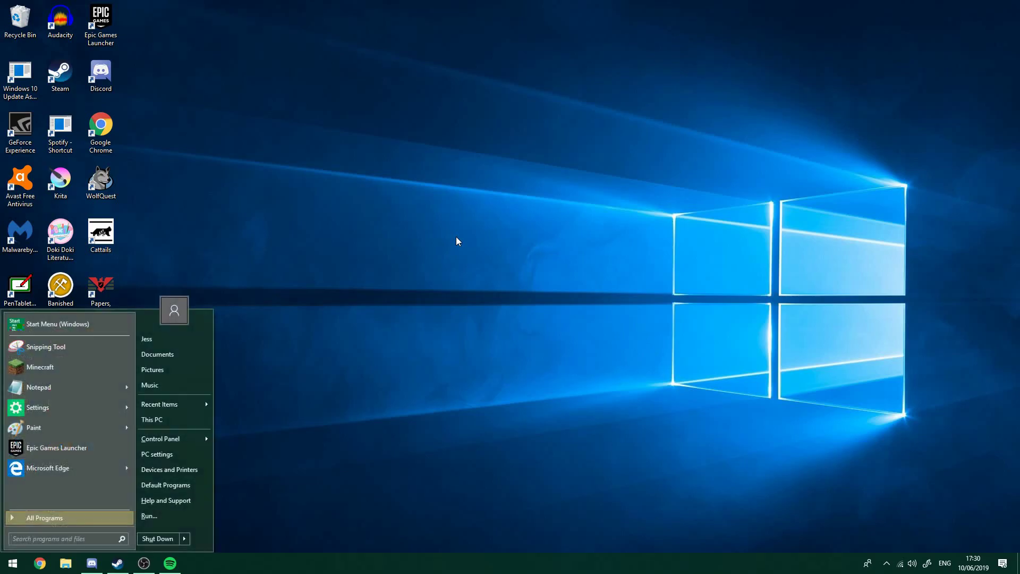
key(super)
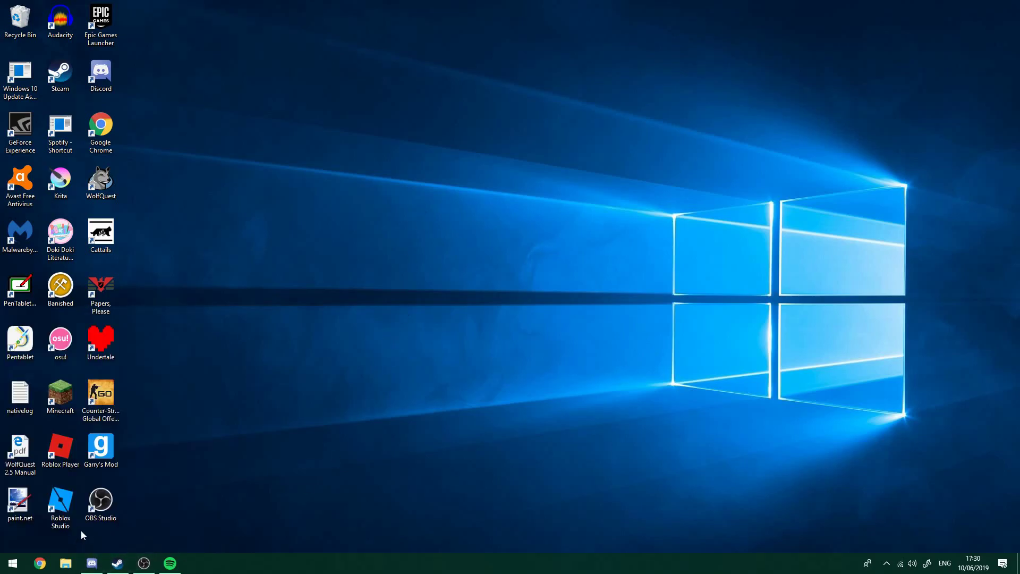
key(super)
key(super)
key(super)
key(super)
key(shift+super)
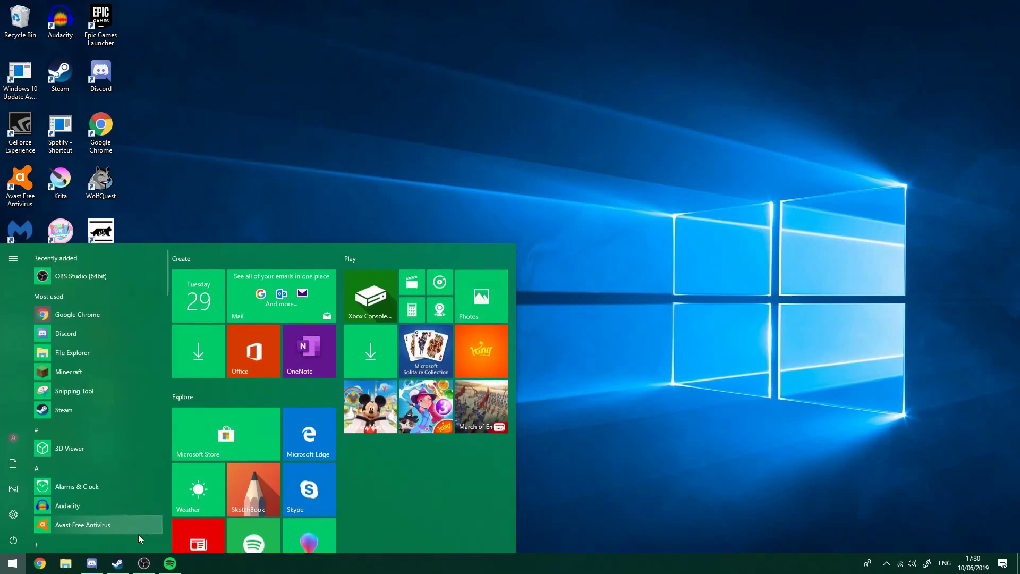
text(cont)
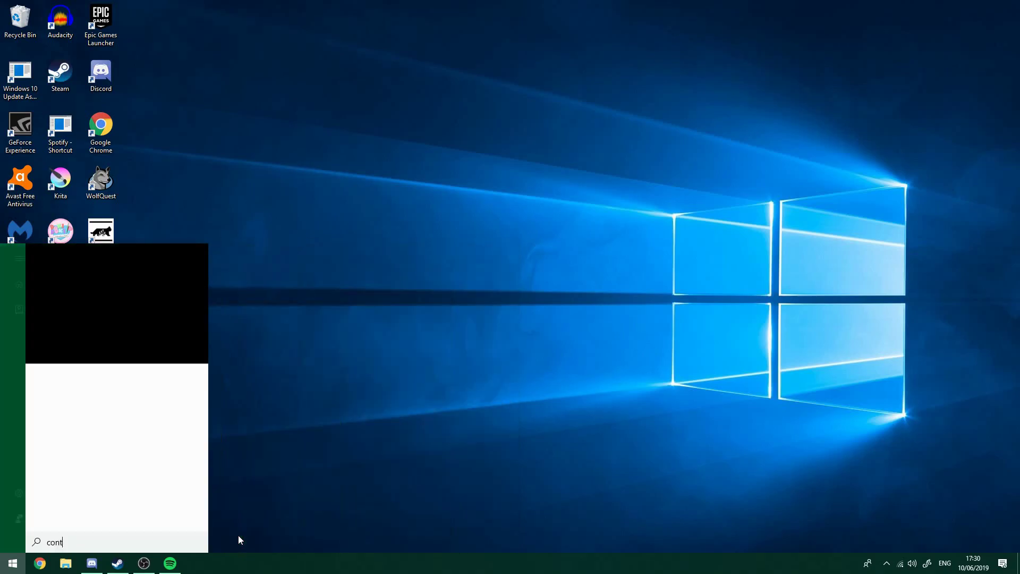
text(rol)
click(101, 306)
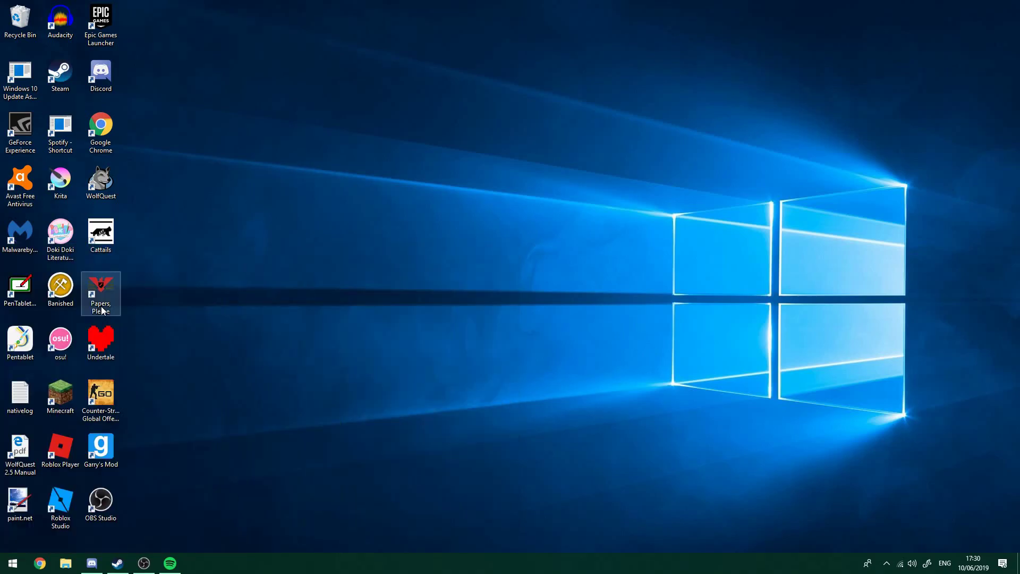
click(699, 139)
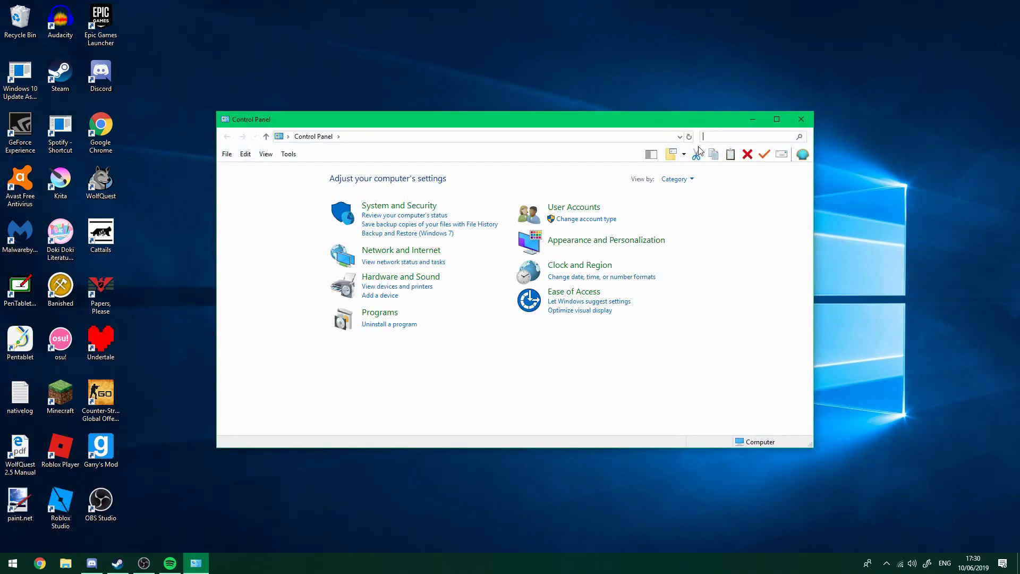
- Go to Clock and Region, then Region's Administrative tab, and open Change system locale
click(608, 271)
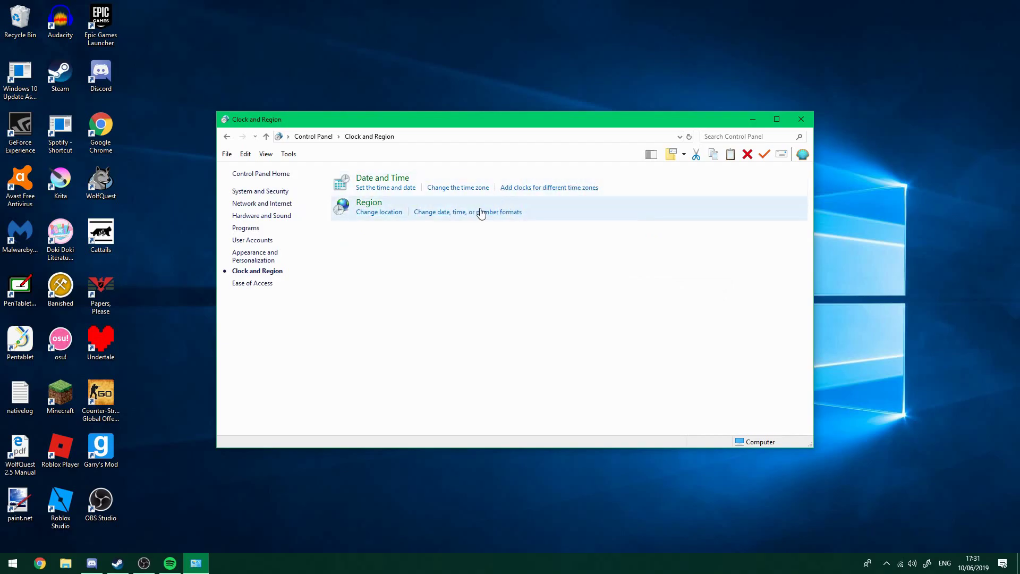
click(433, 215)
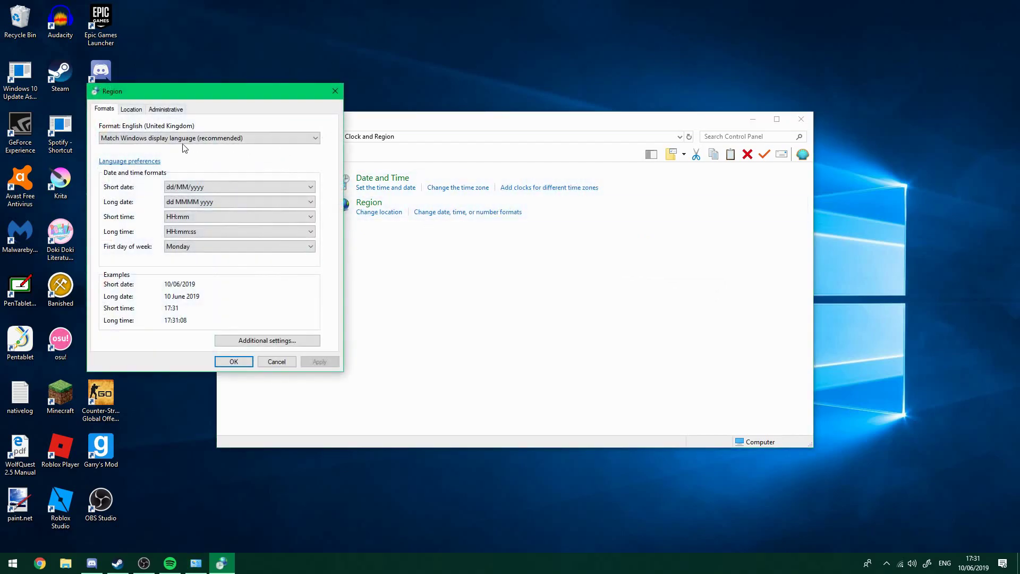
click(164, 109)
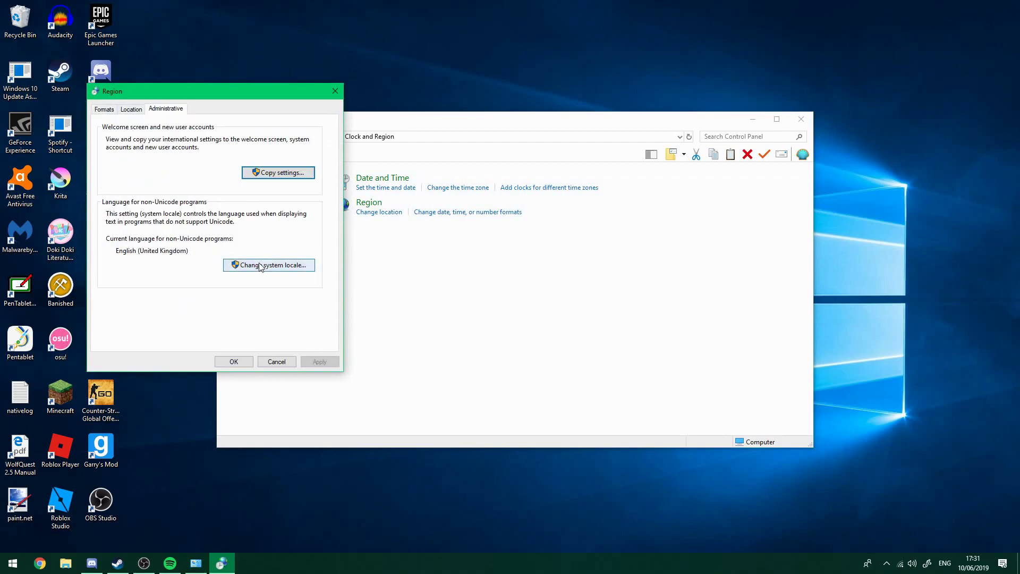
click(281, 269)
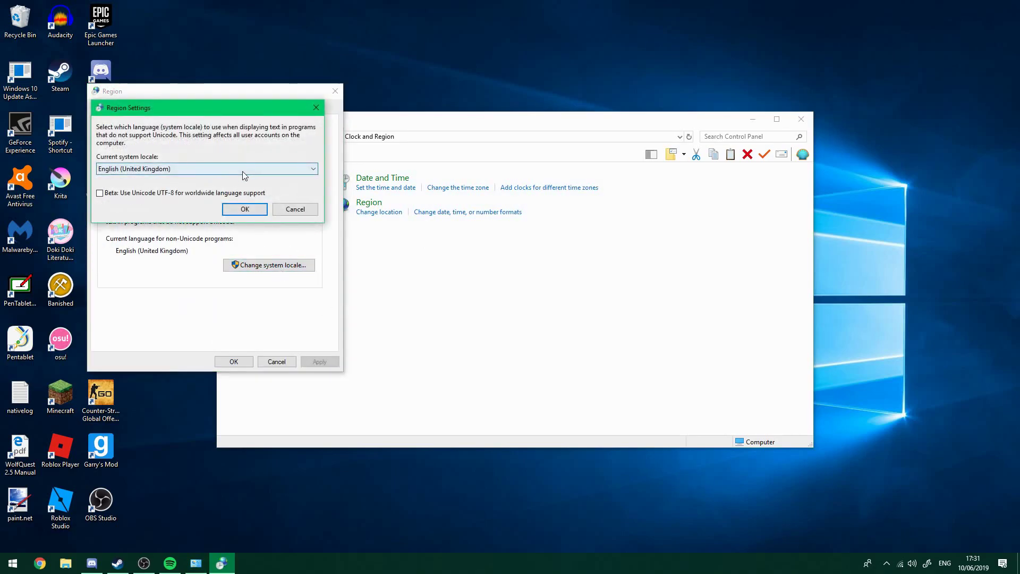
- Set the current system locale to Japanese (Japan), confirm with OK, and restore OBS
click(234, 170)
scroll(229, 249, down, 20)
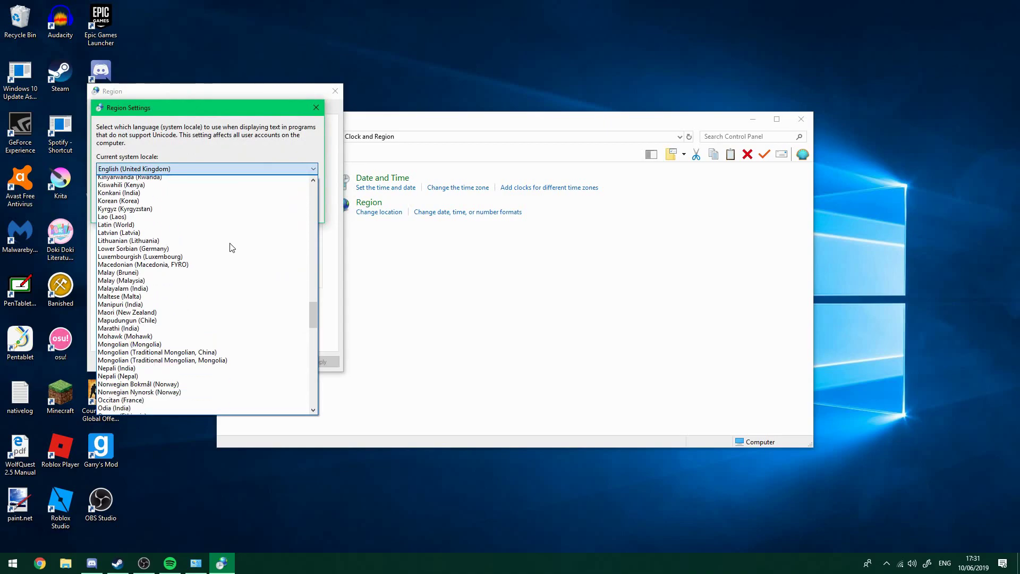
scroll(228, 257, down, 4)
scroll(223, 268, up, 9)
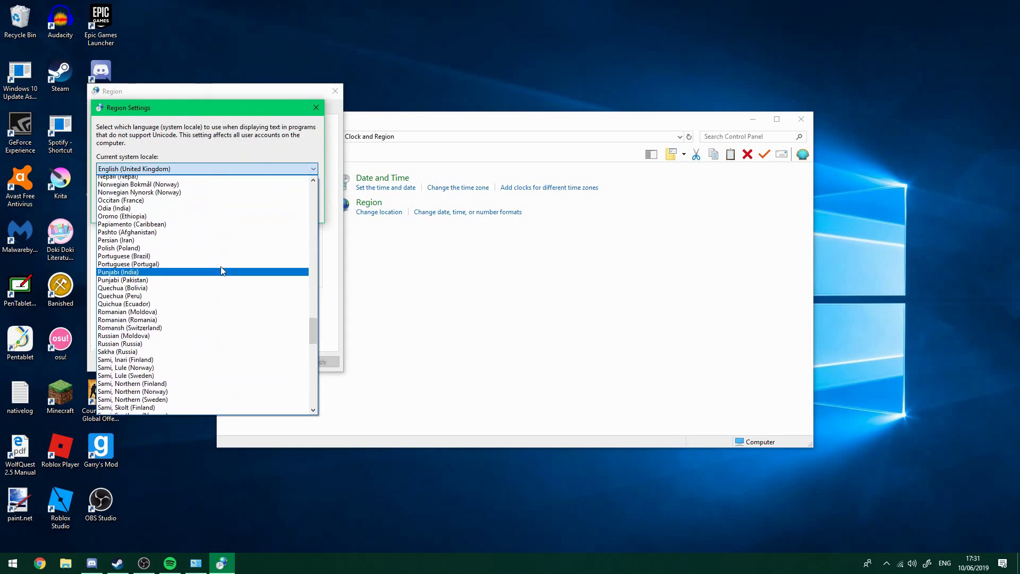
scroll(223, 271, up, 13)
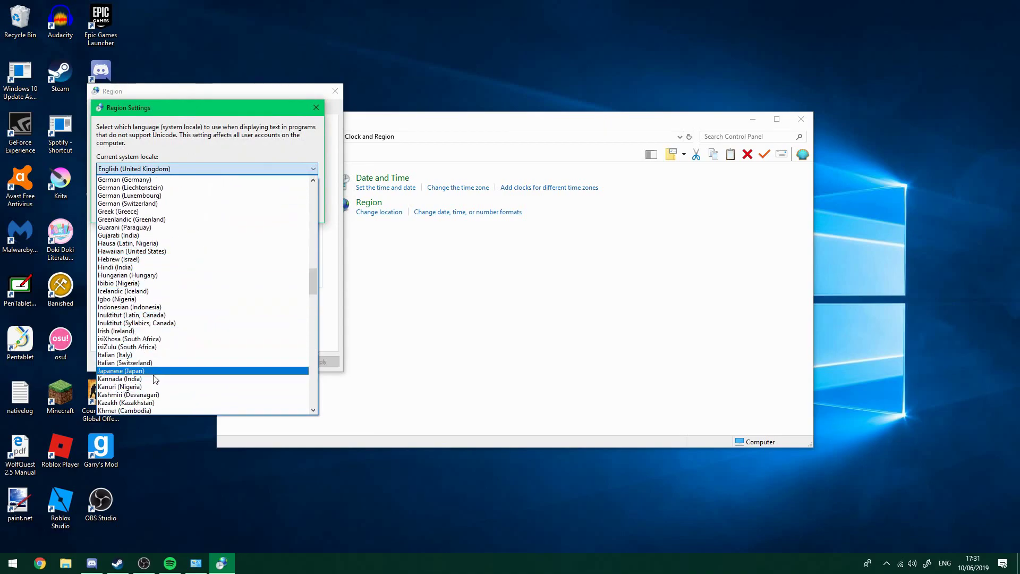
click(153, 372)
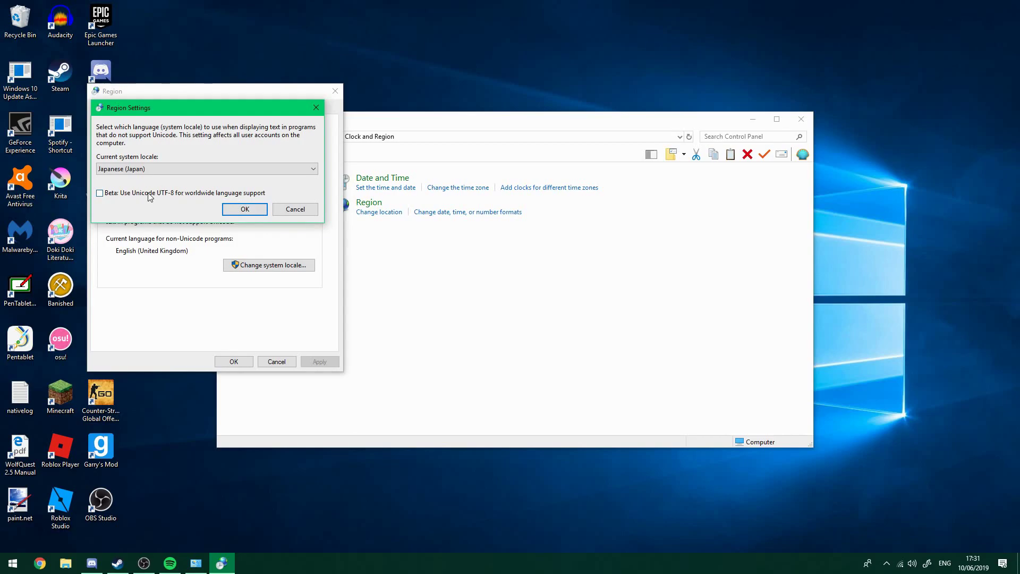
click(324, 386)
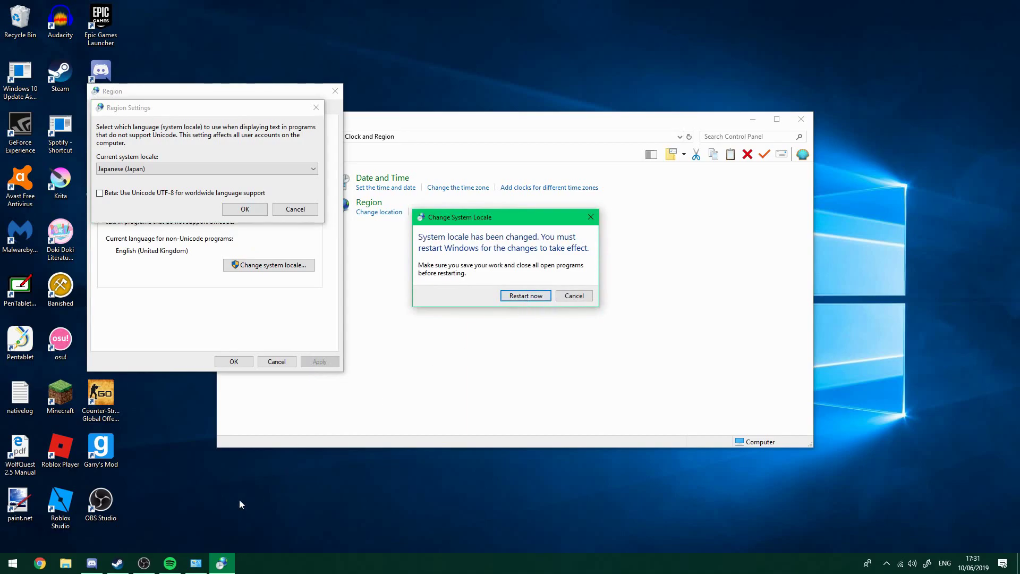
click(143, 563)
- Reposition and minimize OBS, then launch a new Google Chrome window
drag(468, 53, 445, 81)
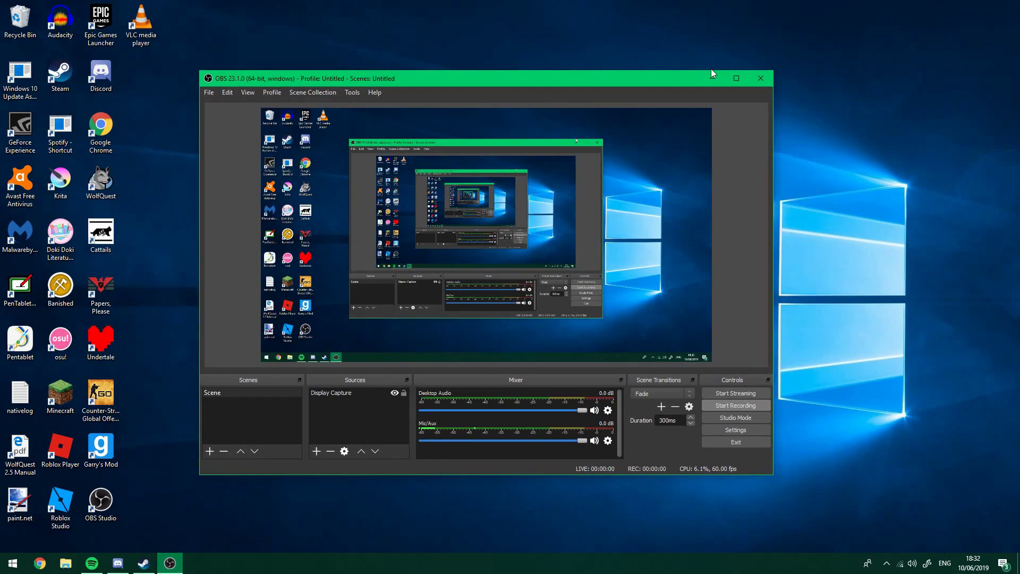
click(710, 77)
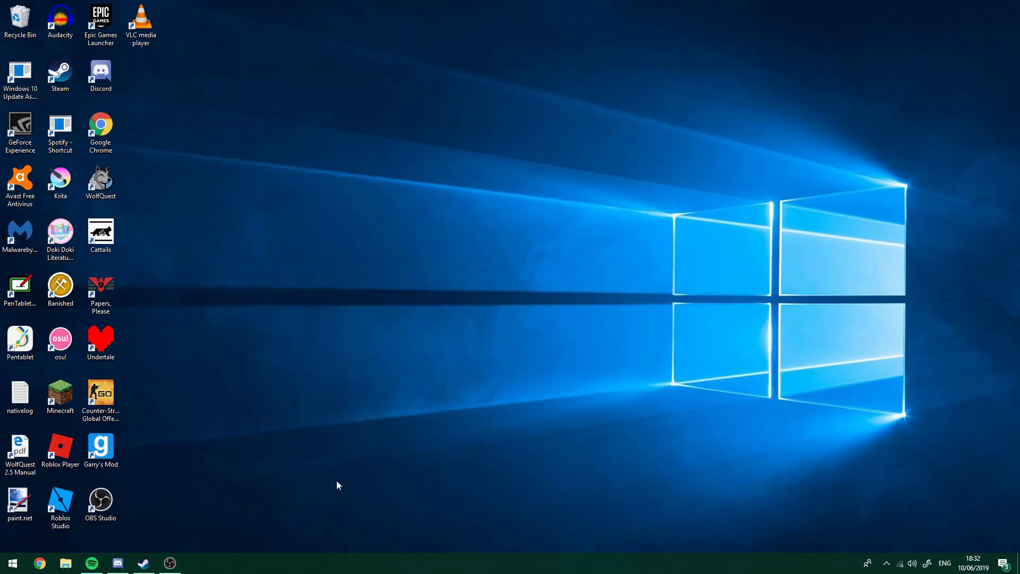
click(39, 564)
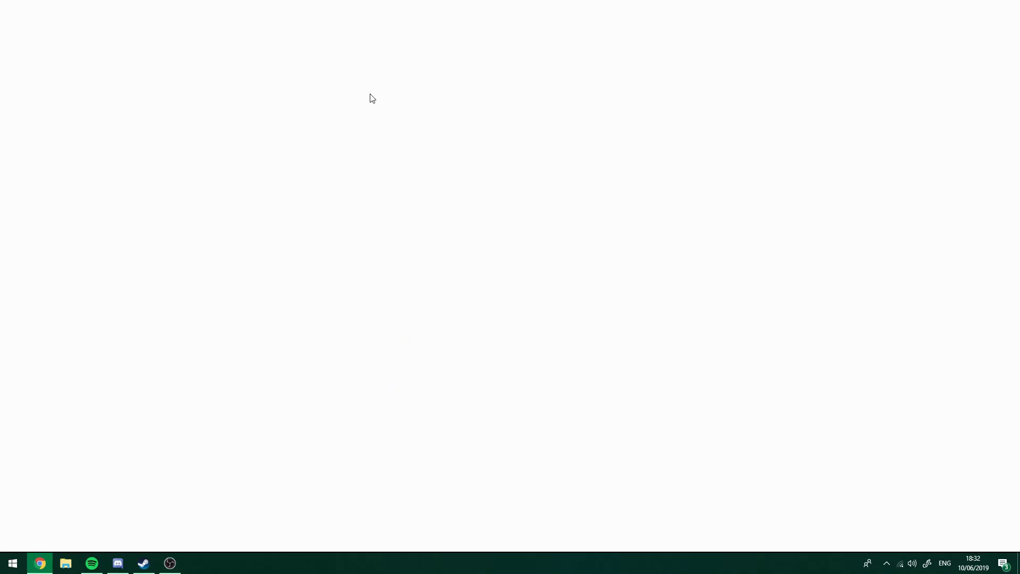
- Go to the UTAU download page at utau2008.xrea.jp and dismiss the translation prompt
text(utau)
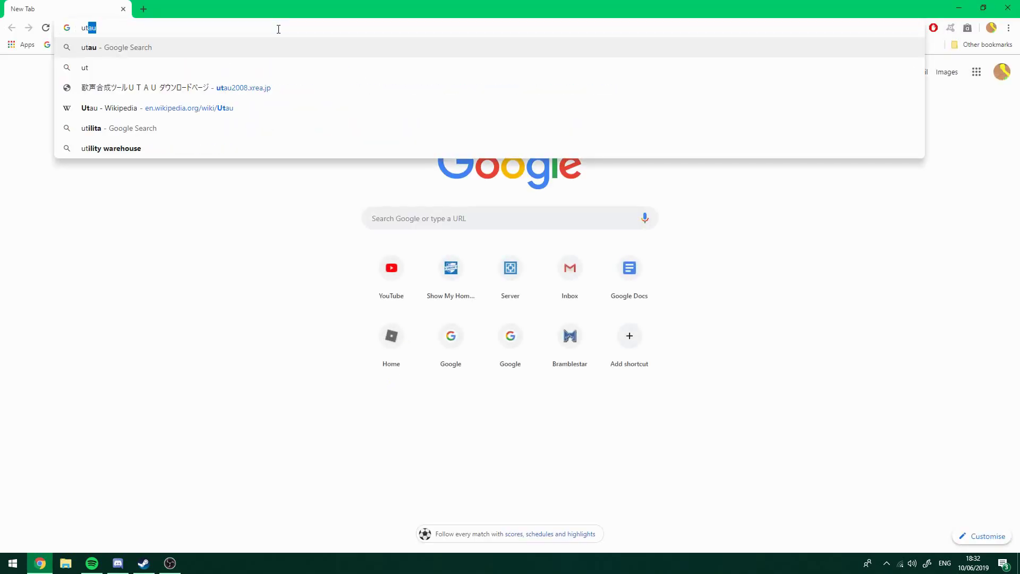
key(Down)
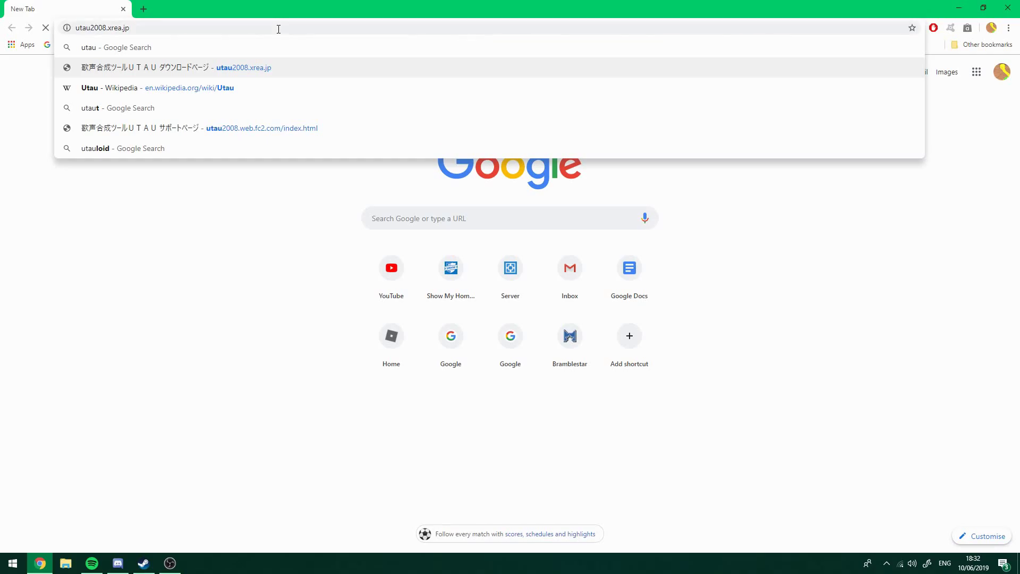
key(Return)
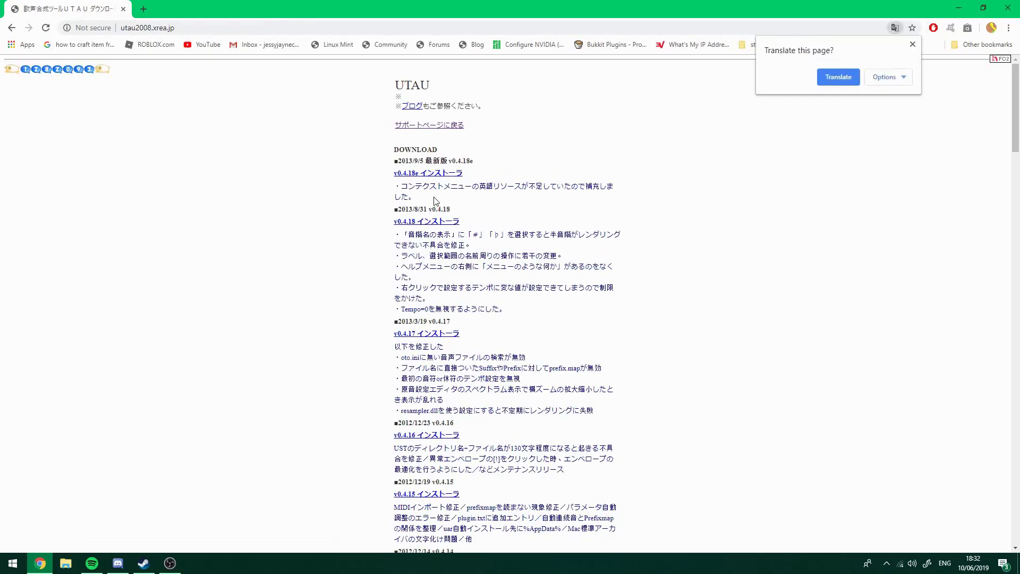
click(433, 177)
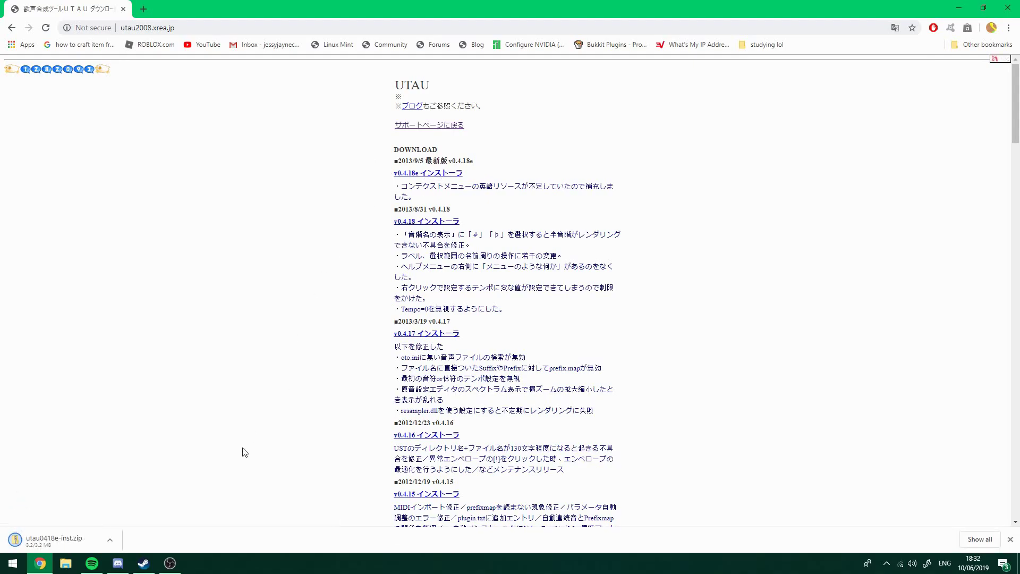
- Open utau0418e-inst.zip and run its installer, allowing it through the security and UAC prompts
click(53, 540)
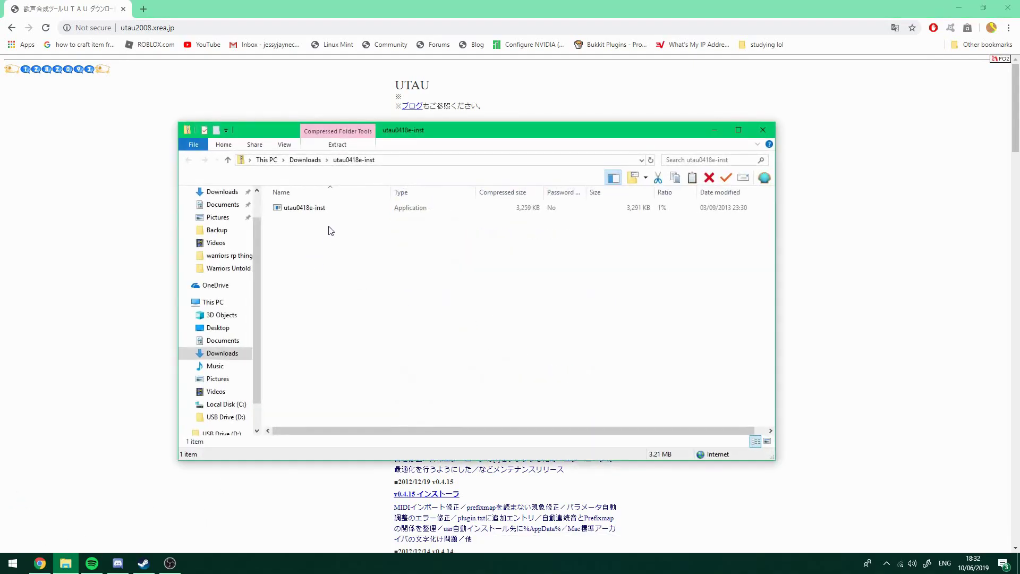
click(304, 210)
double_click(322, 210)
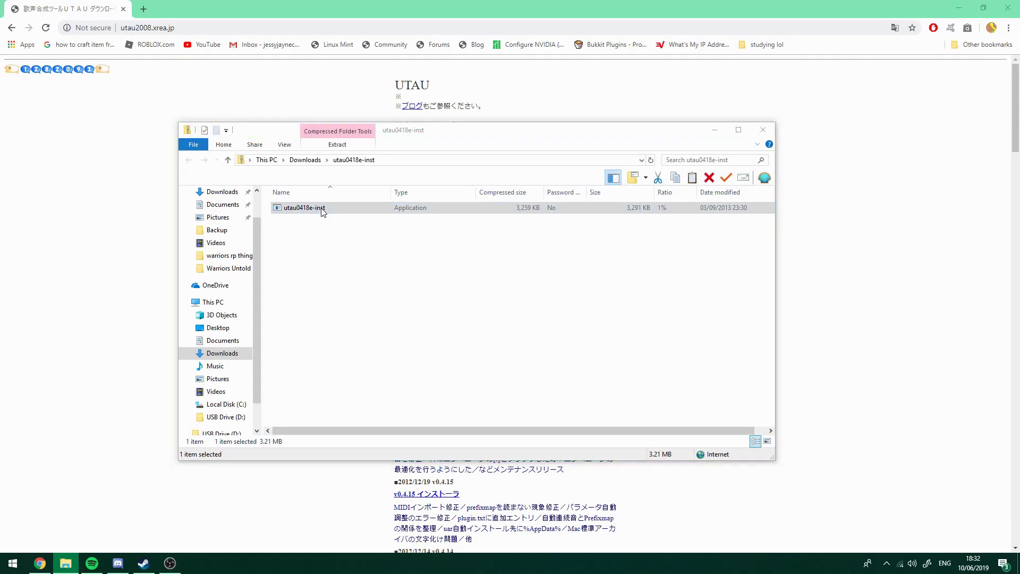
click(543, 298)
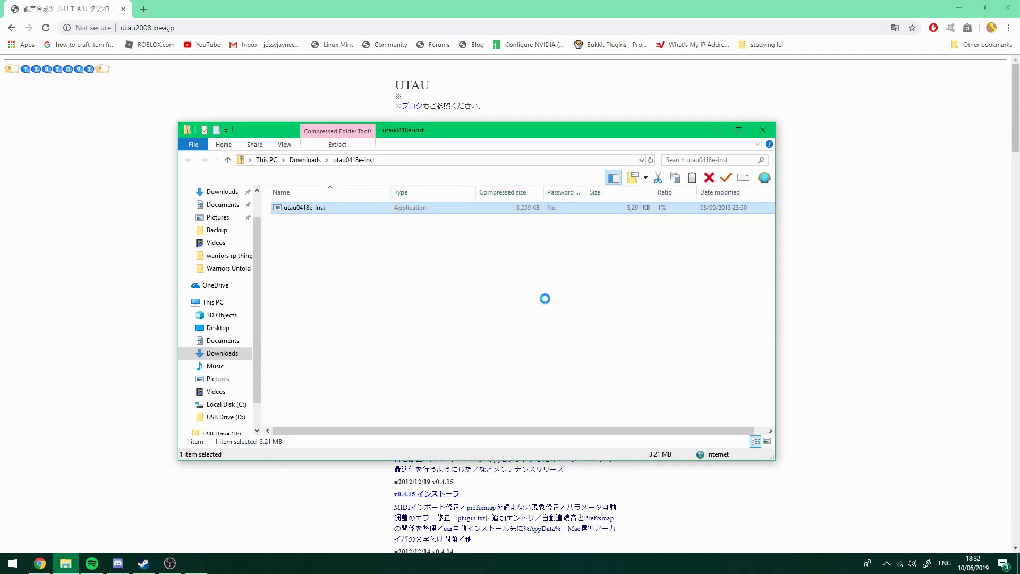
click(460, 359)
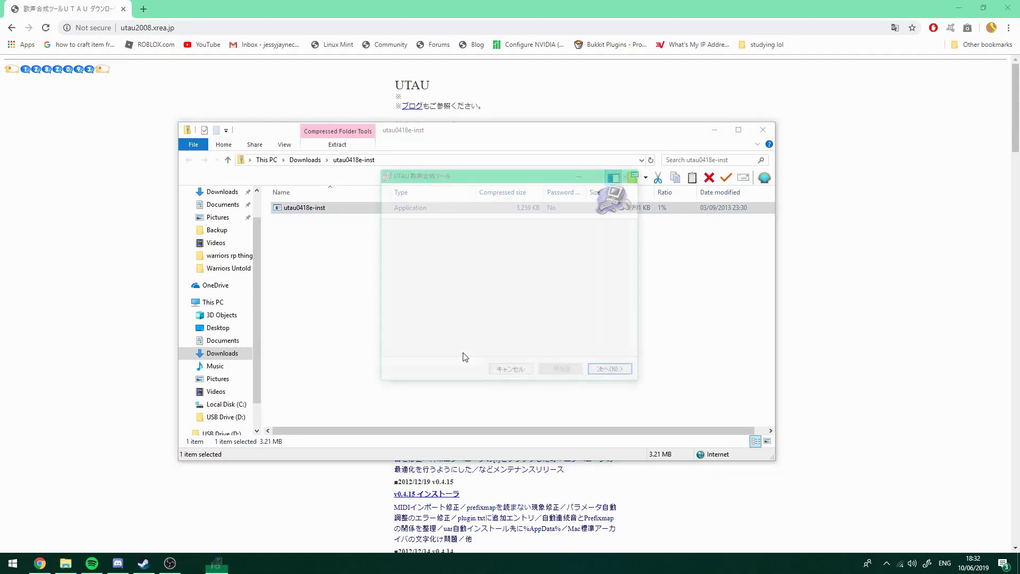
- Remove 'Program Files (x86)' so the install folder is C:¥UTAU¥, then start installing
click(612, 372)
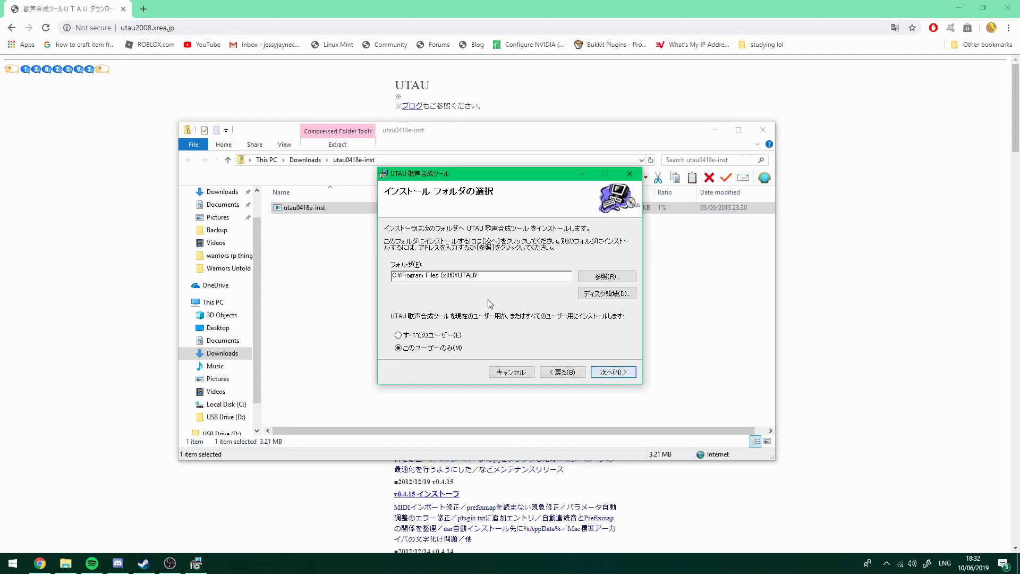
drag(453, 275, 399, 278)
key(BackSpace)
key(BackSpace)
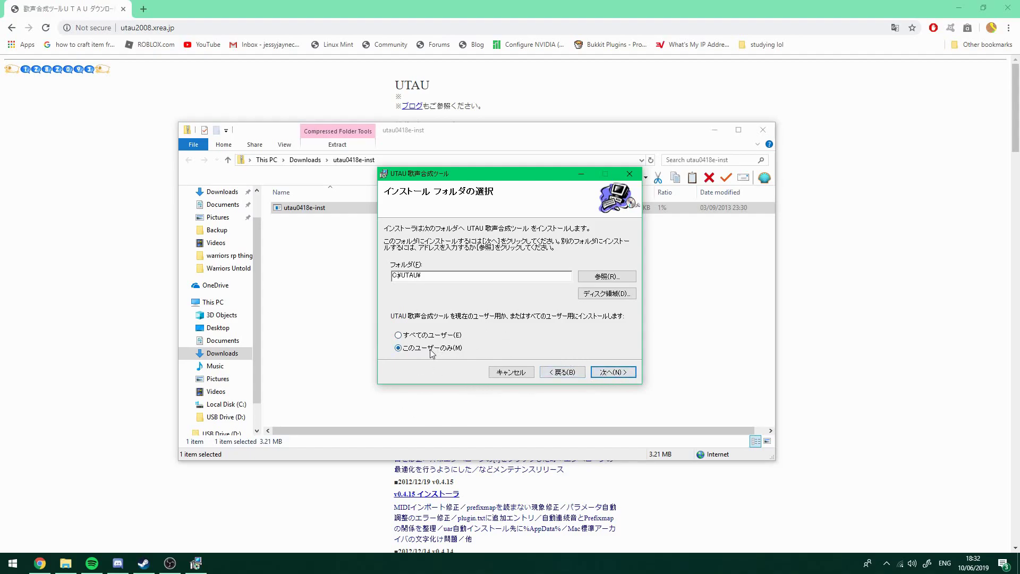
click(616, 372)
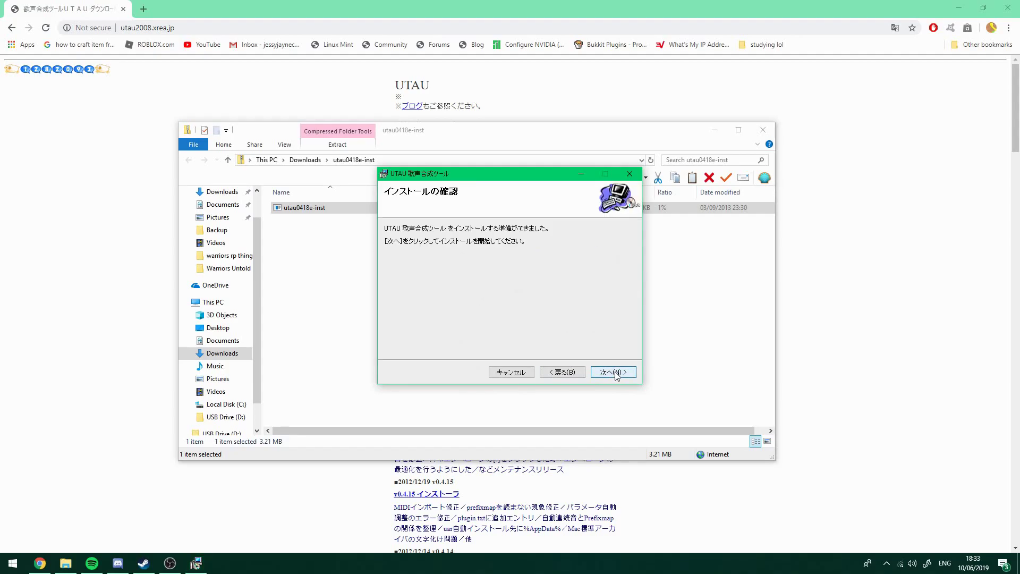
click(614, 372)
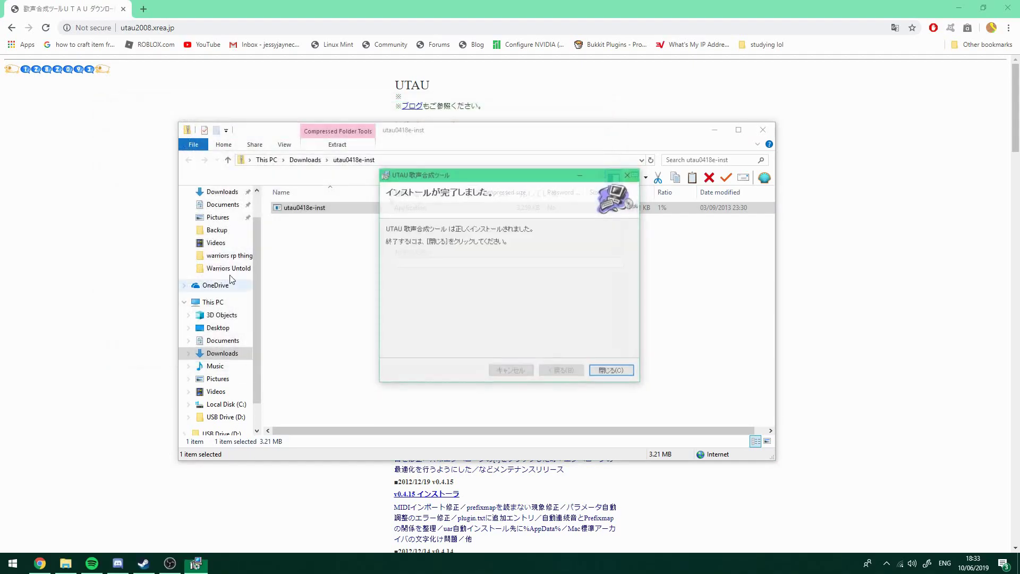
- Close the finished installer and the zip's Explorer window, and minimize Chrome
click(613, 372)
click(763, 130)
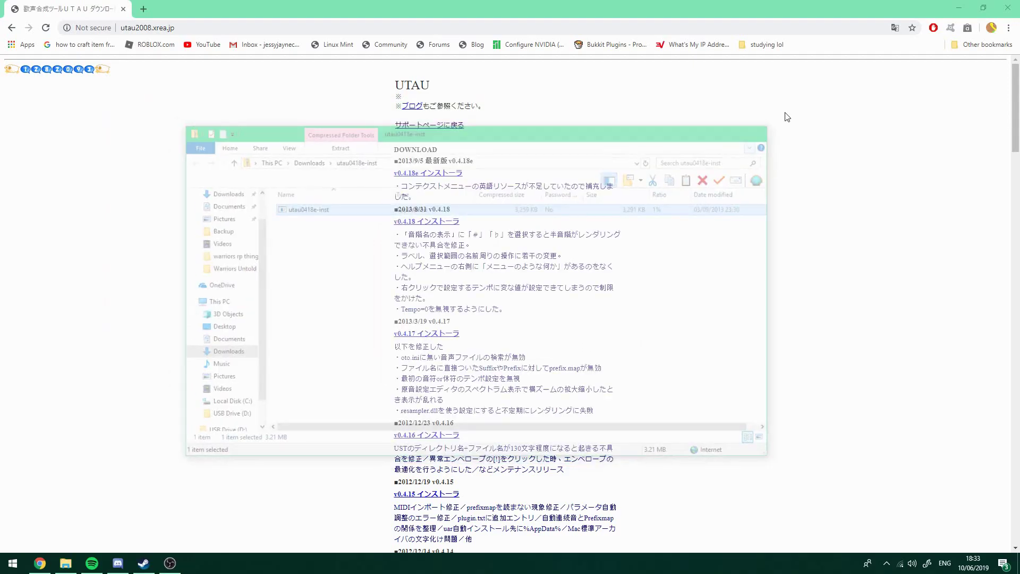
click(959, 8)
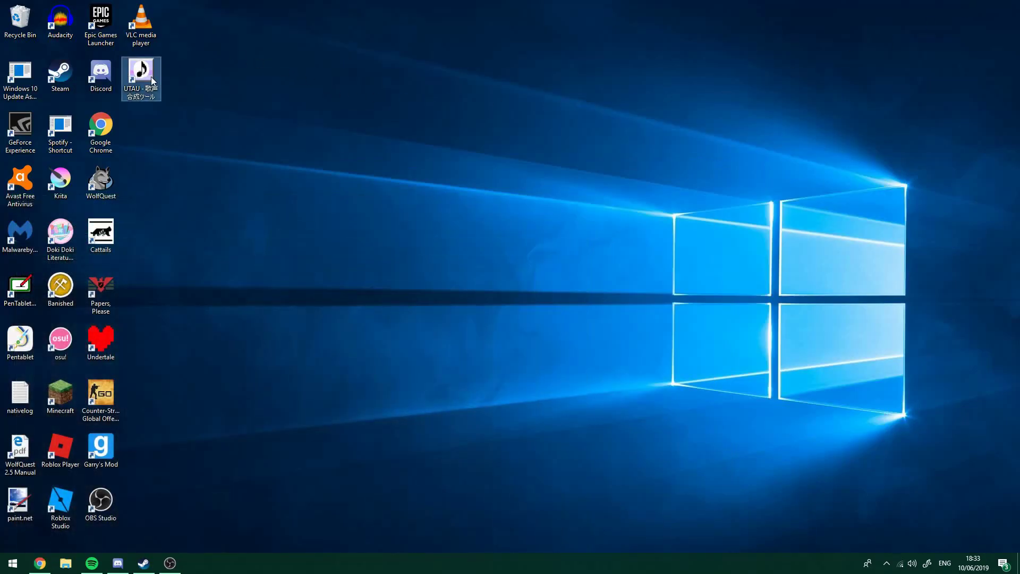
- Launch UTAU from its desktop shortcut and move its window to the screen centre
double_click(156, 81)
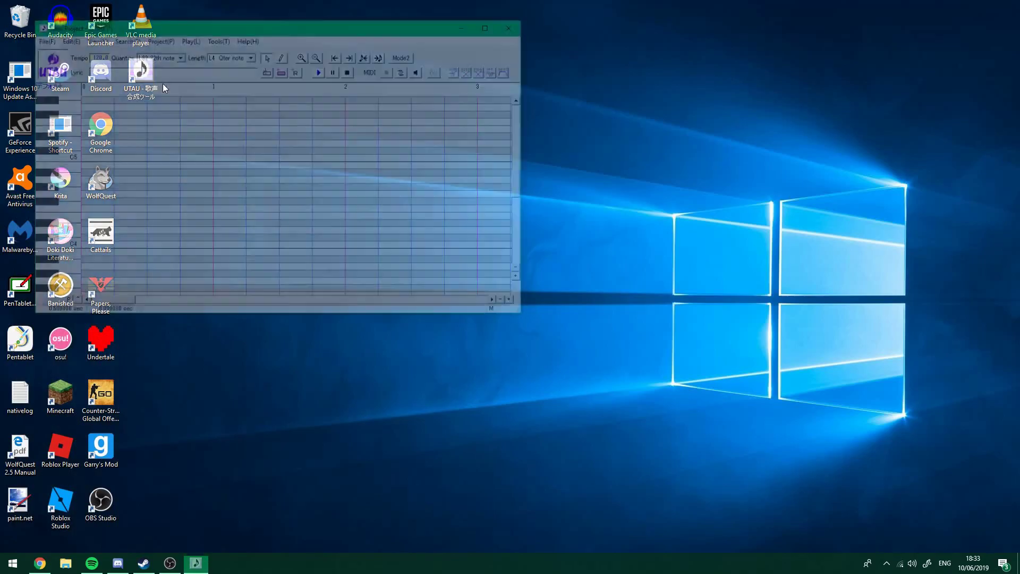
drag(282, 31, 470, 109)
click(382, 281)
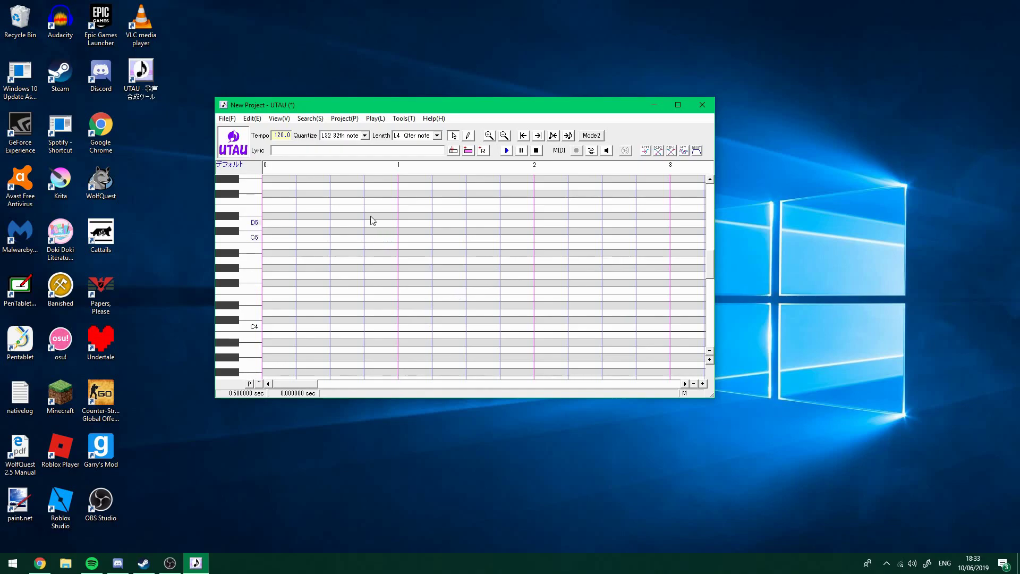
- Draw a test melody with the pencil tool, starting with a C4 note
click(468, 136)
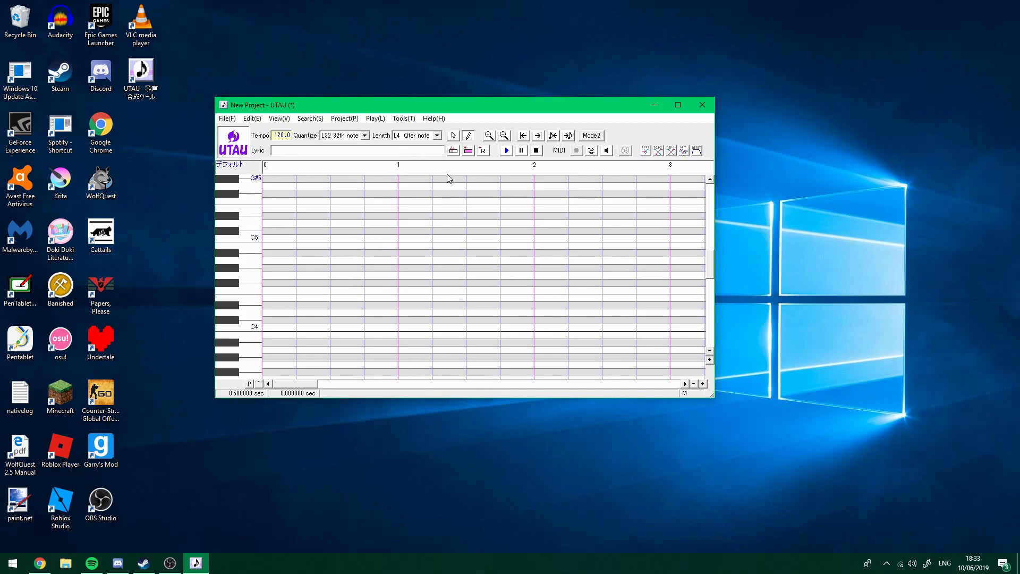
click(330, 326)
click(313, 304)
click(347, 275)
click(381, 238)
drag(403, 216, 475, 216)
click(492, 305)
drag(511, 328, 679, 335)
click(558, 260)
click(685, 283)
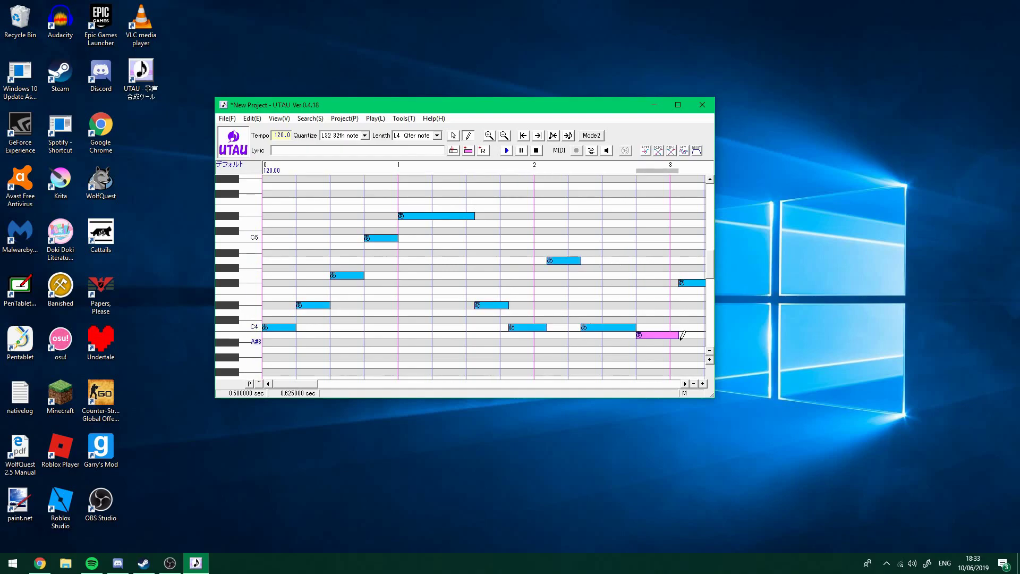
- Select all the notes and play the melody back
click(454, 136)
key(ctrl+a)
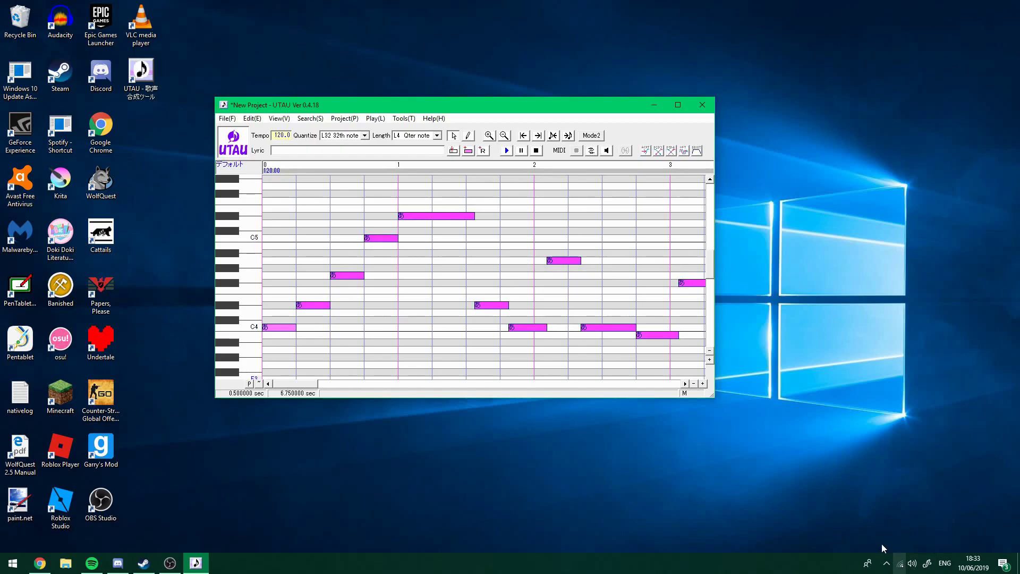
key(space)
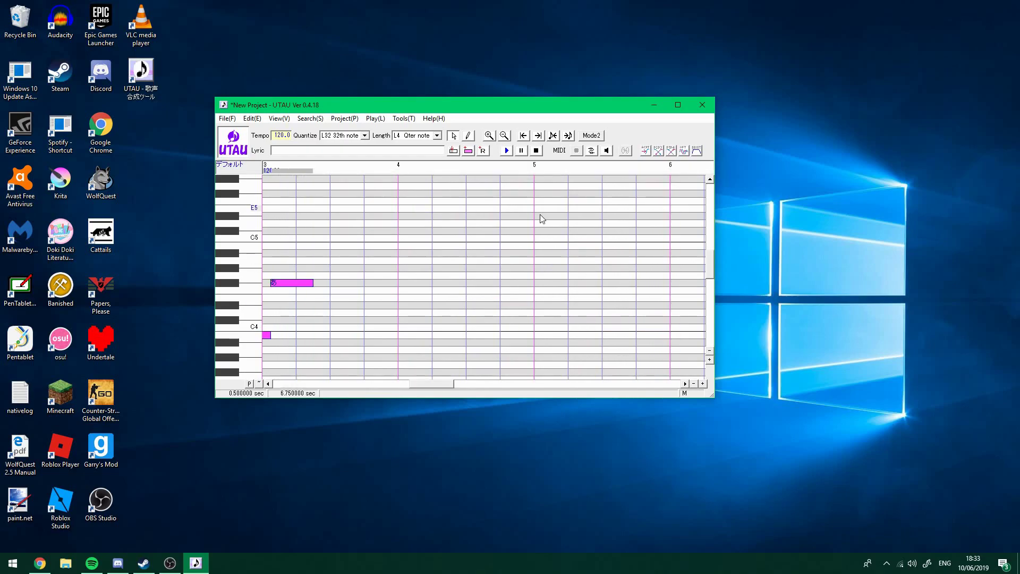
drag(433, 383, 277, 382)
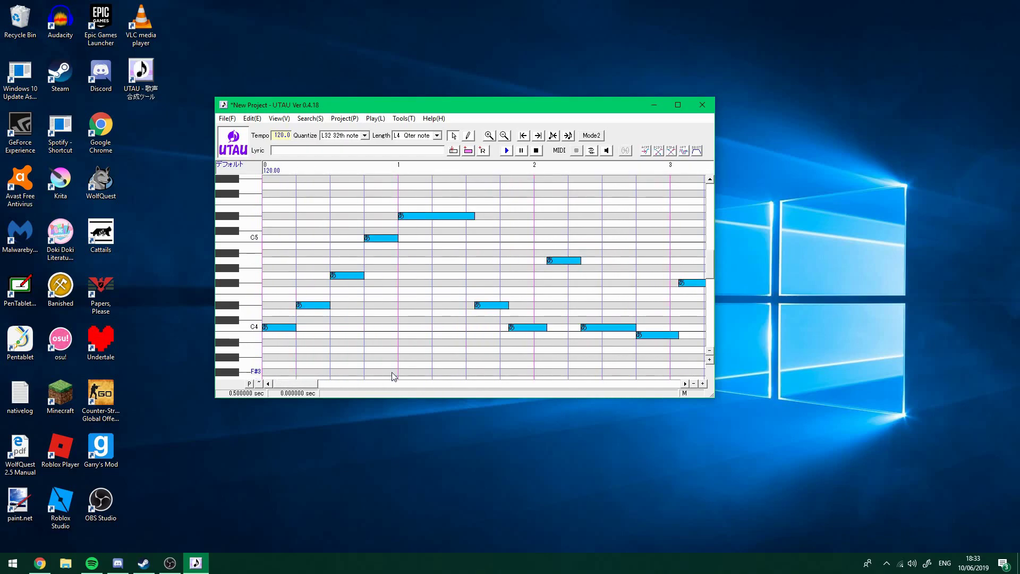
- Delete all the notes, close UTAU without saving, and bring OBS back
key(ctrl+a)
right_click(490, 301)
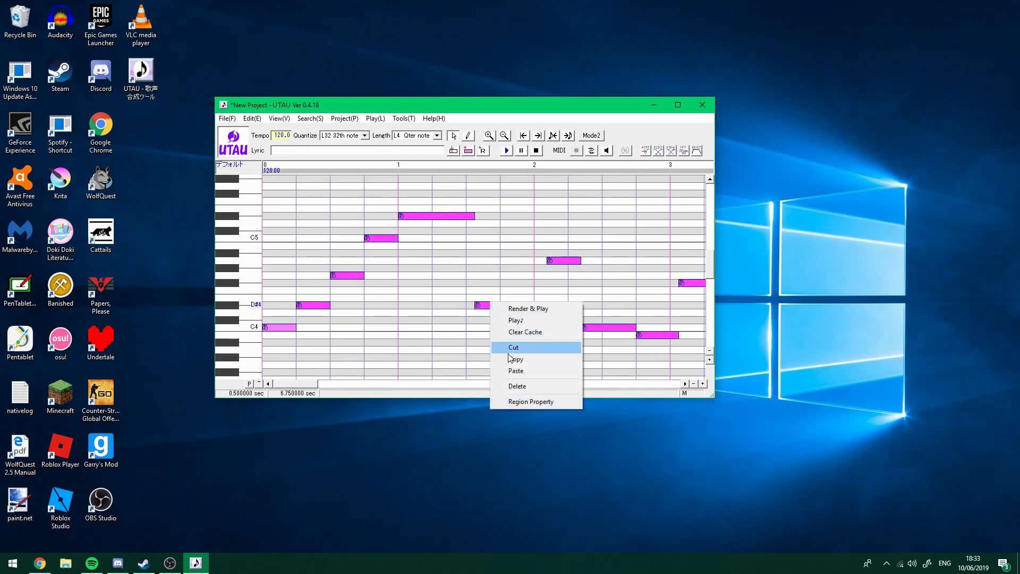
click(520, 386)
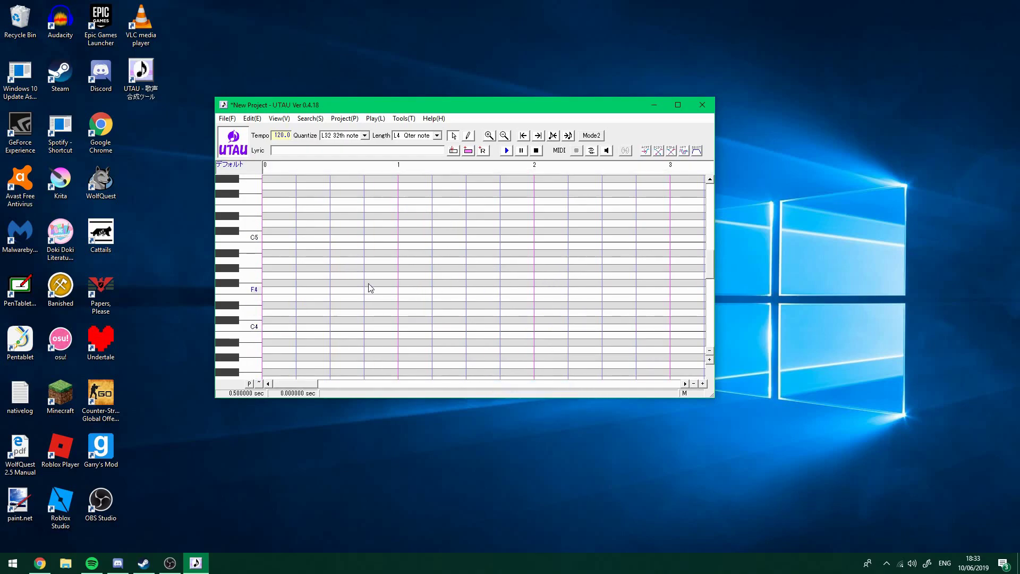
click(696, 111)
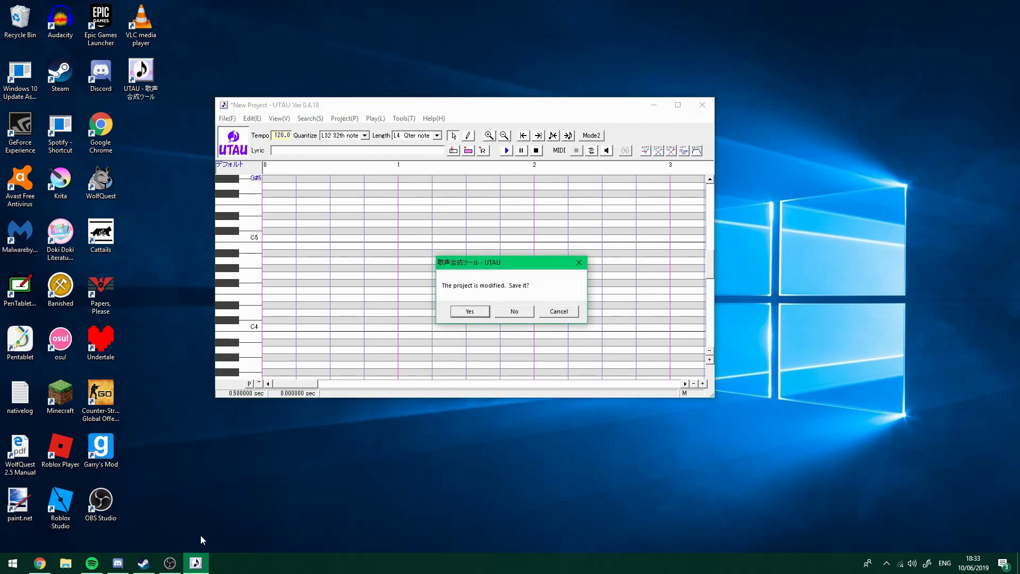
click(514, 313)
click(170, 563)
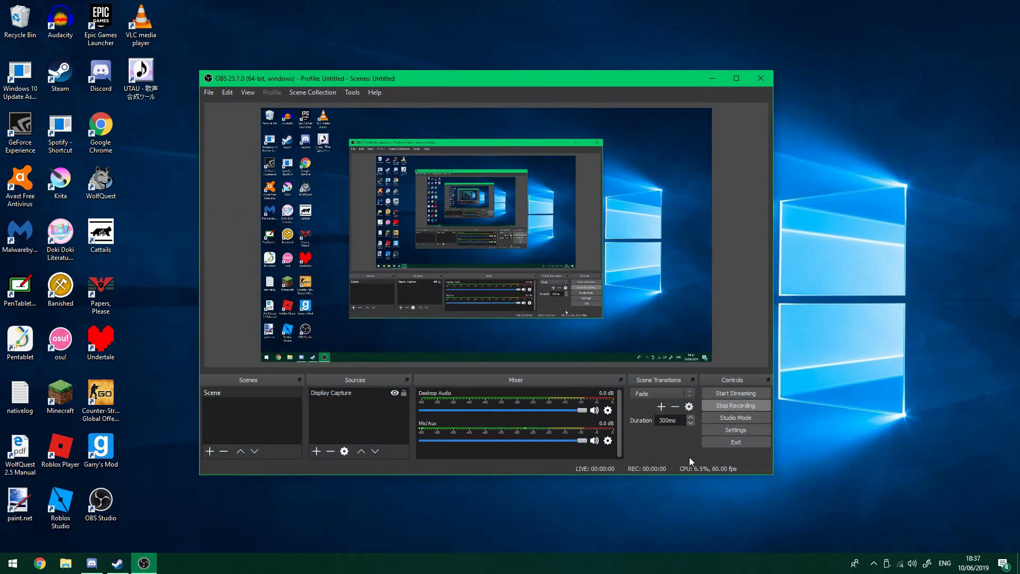
- Open a new Notepad window and pick English (United Kingdom) as the input language
click(13, 562)
click(48, 377)
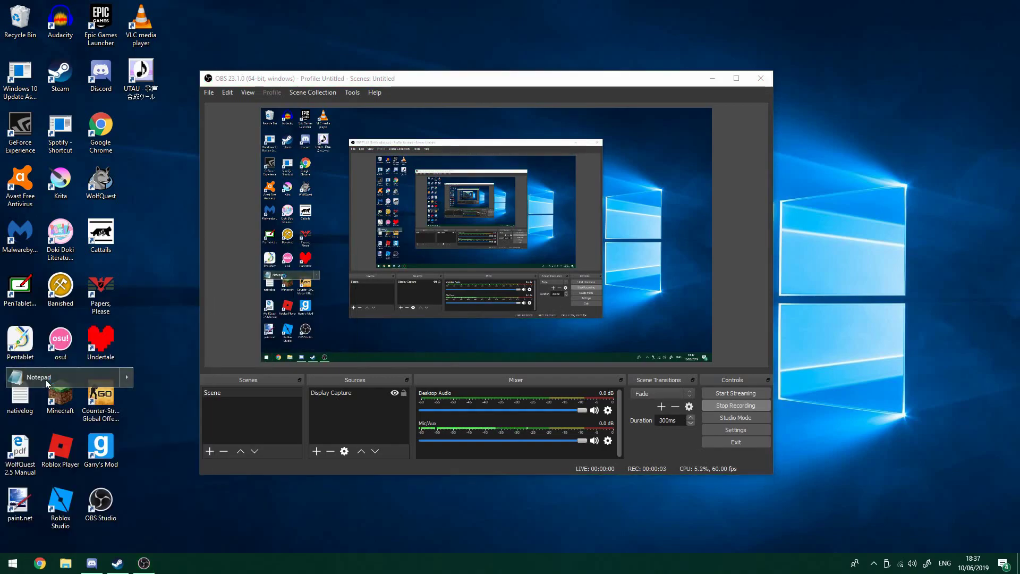
click(953, 564)
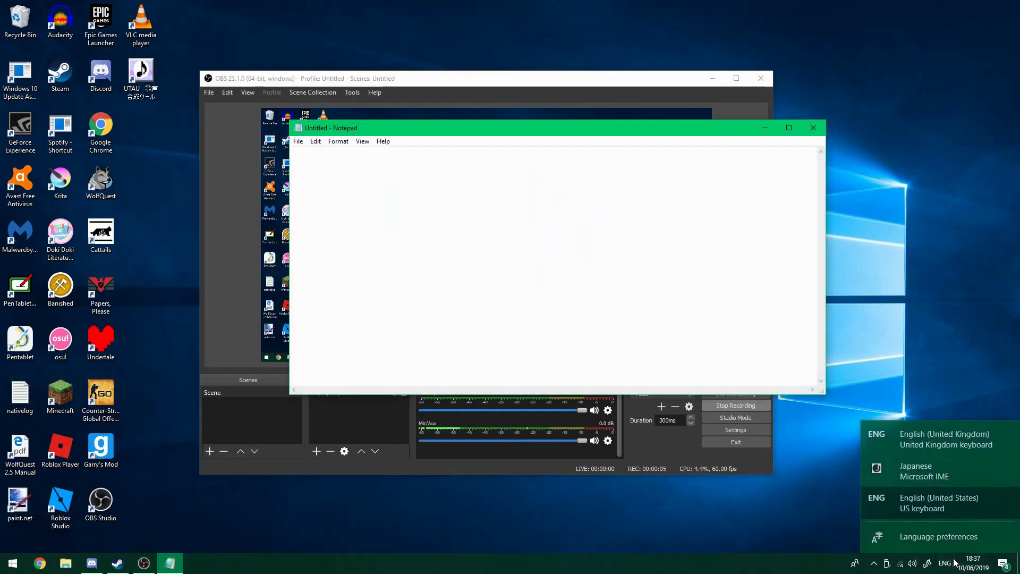
click(935, 453)
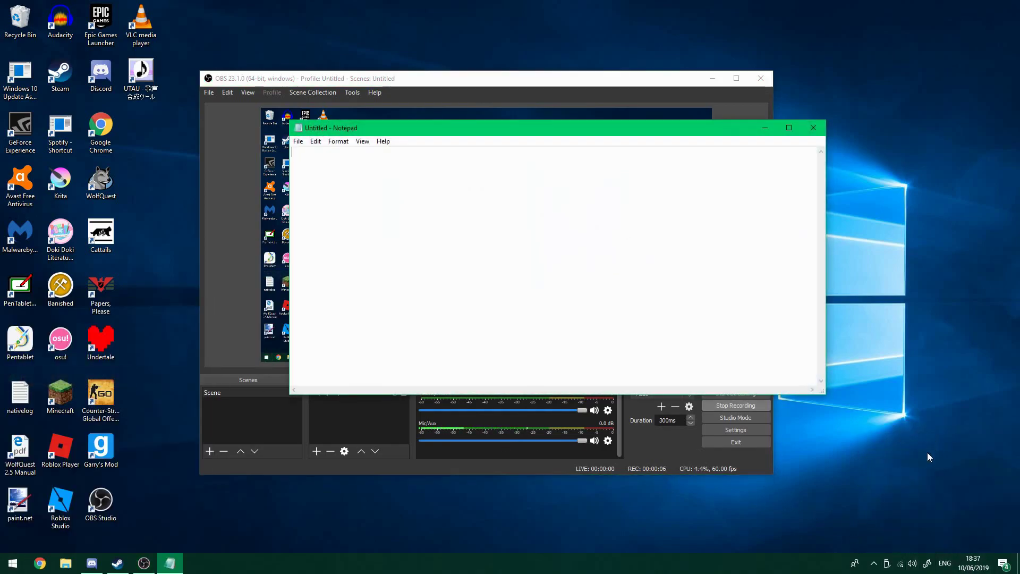
click(947, 565)
click(946, 564)
click(946, 565)
click(923, 428)
click(944, 564)
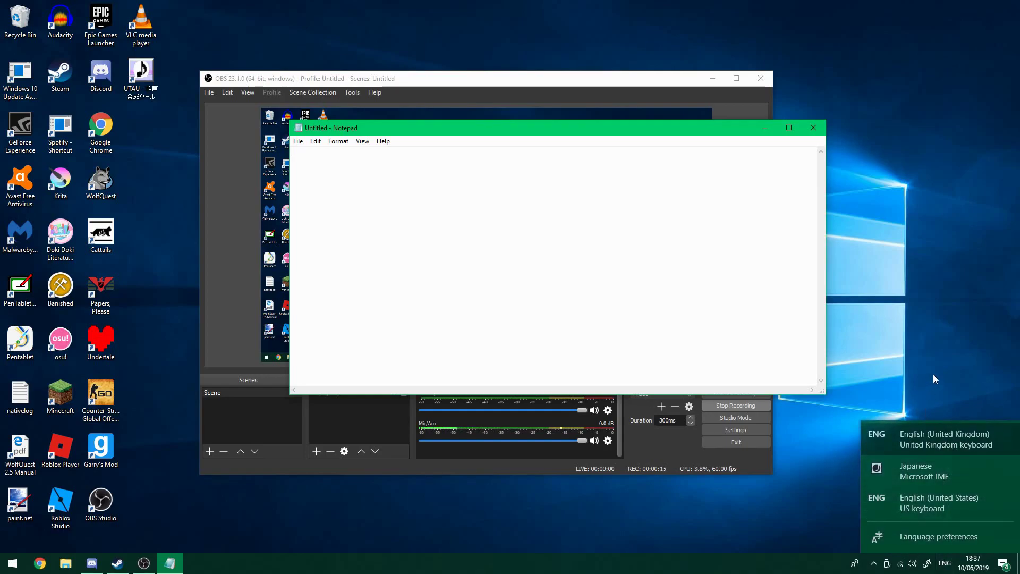
click(909, 428)
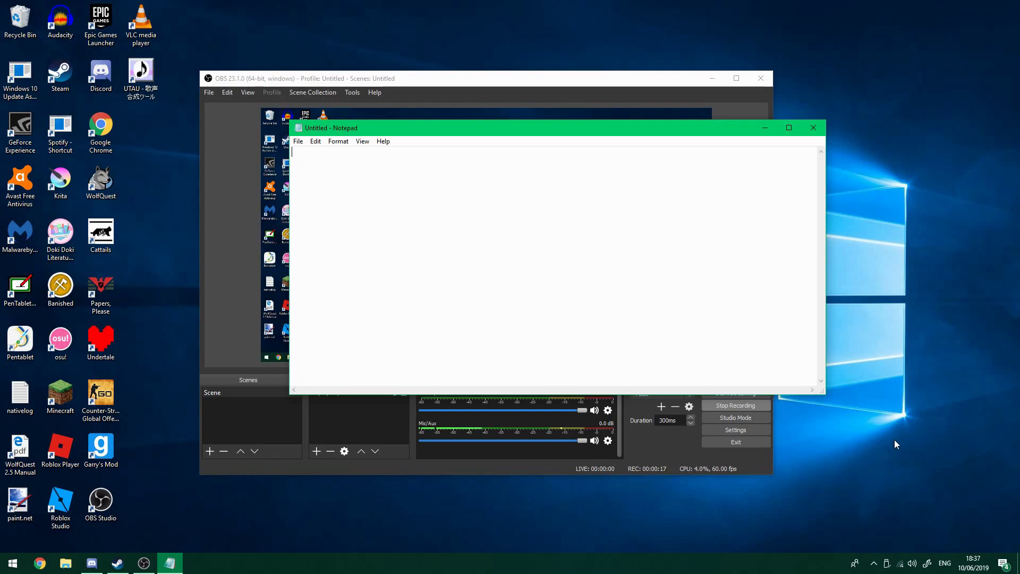
- Switch to the Japanese Microsoft IME, test-type and erase, then turn on hiragana mode
key(super+space)
key(super+space)
key(super+space)
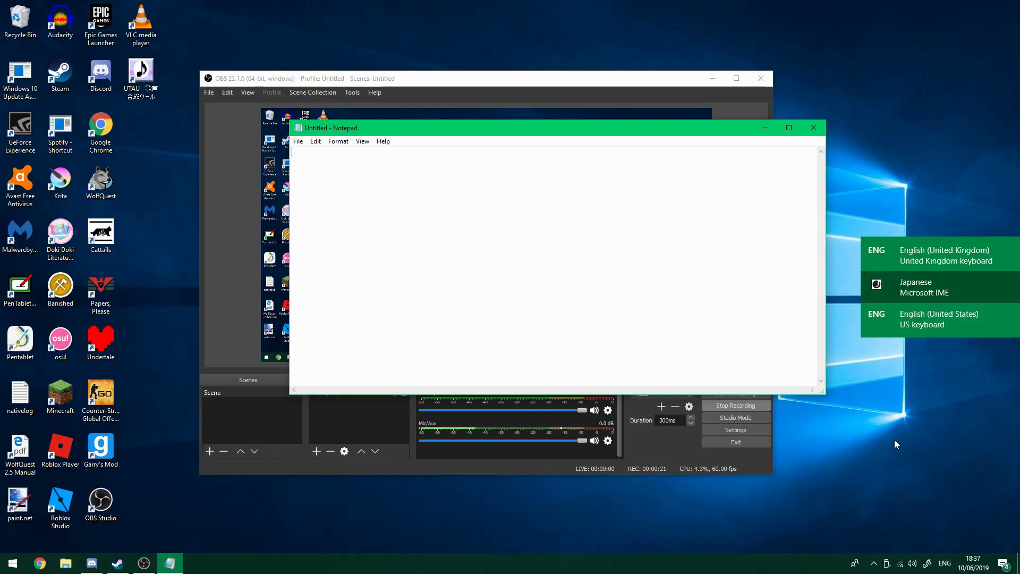
key(super+space)
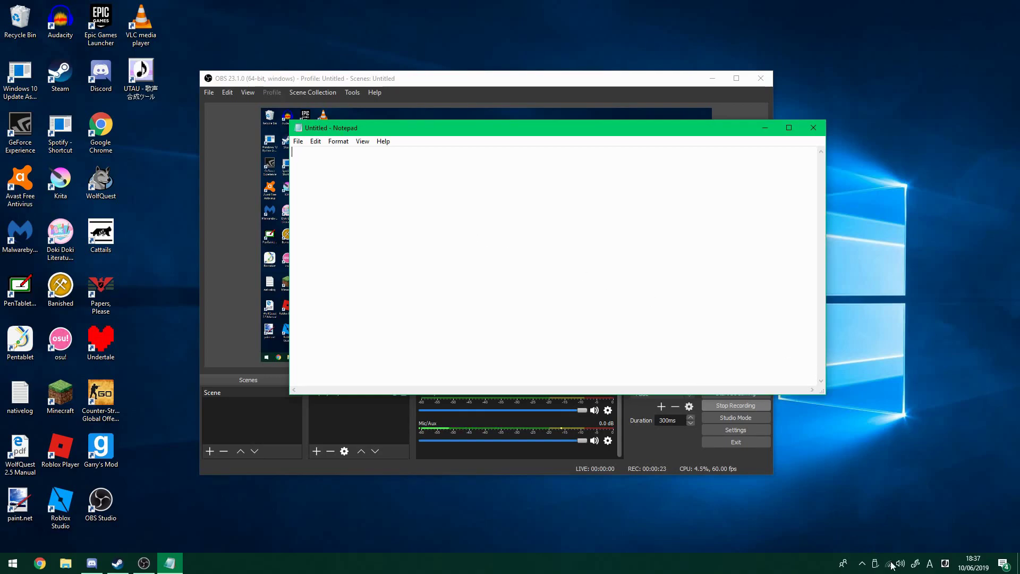
text(hgftrhtr)
key(BackSpace)
key(BackSpace)
key(BackSpace)
key(BackSpace)
key(BackSpace)
key(BackSpace)
key(BackSpace)
key(BackSpace)
click(931, 562)
- Type 'ああ ひらがな' in Notepad with the IME, then close the note without saving
text(ao hira)
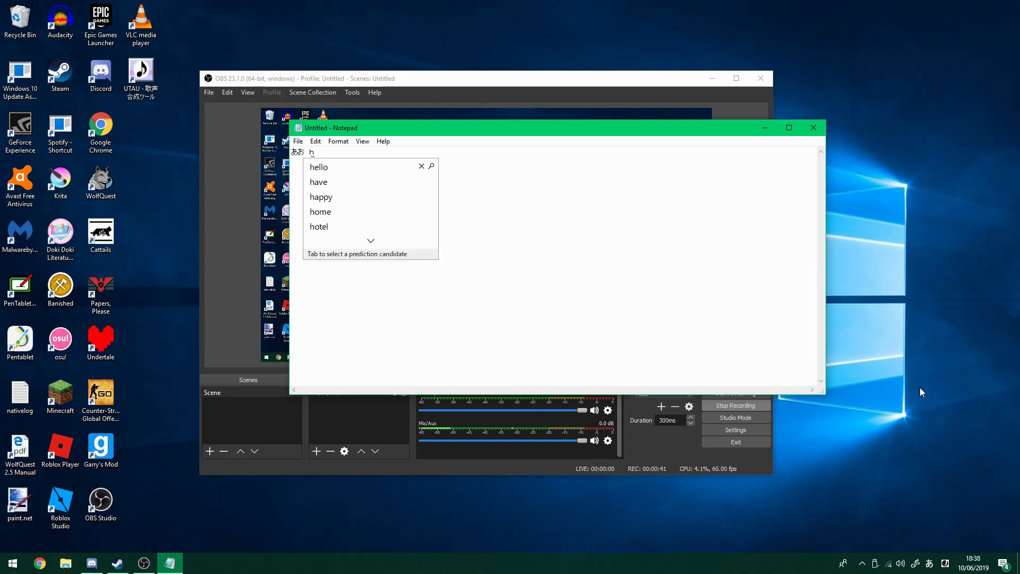
key(BackSpace)
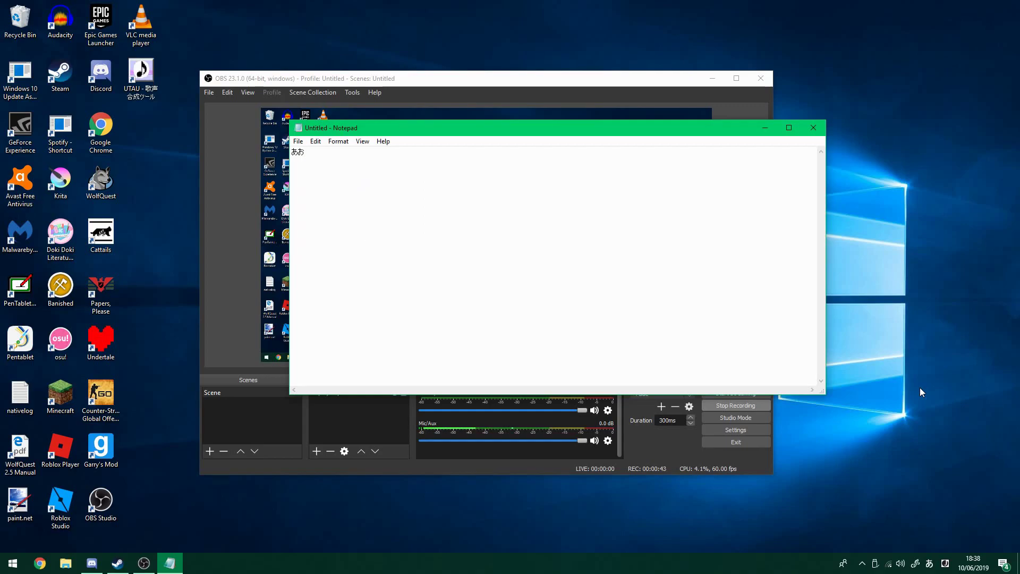
text(ra)
key(Tab)
key(Return)
click(823, 129)
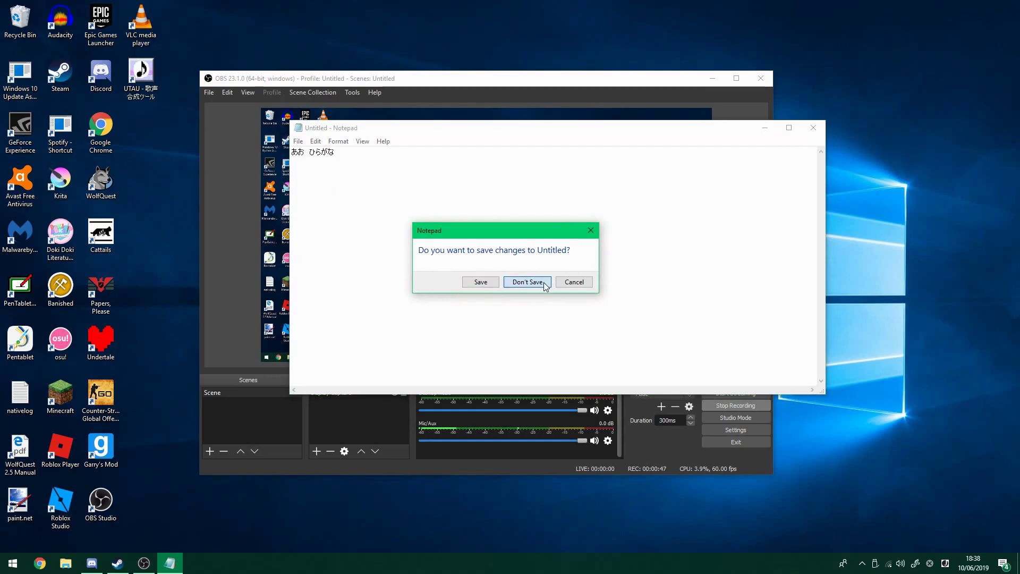
click(529, 282)
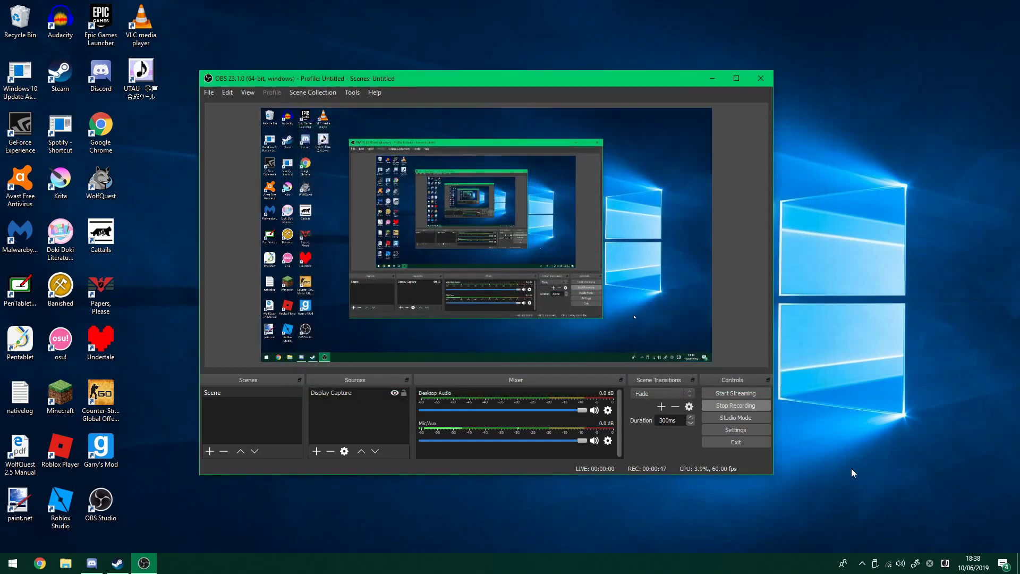
- Launch UTAU and insert a first C4 note with hiragana lyric input turned on
double_click(141, 74)
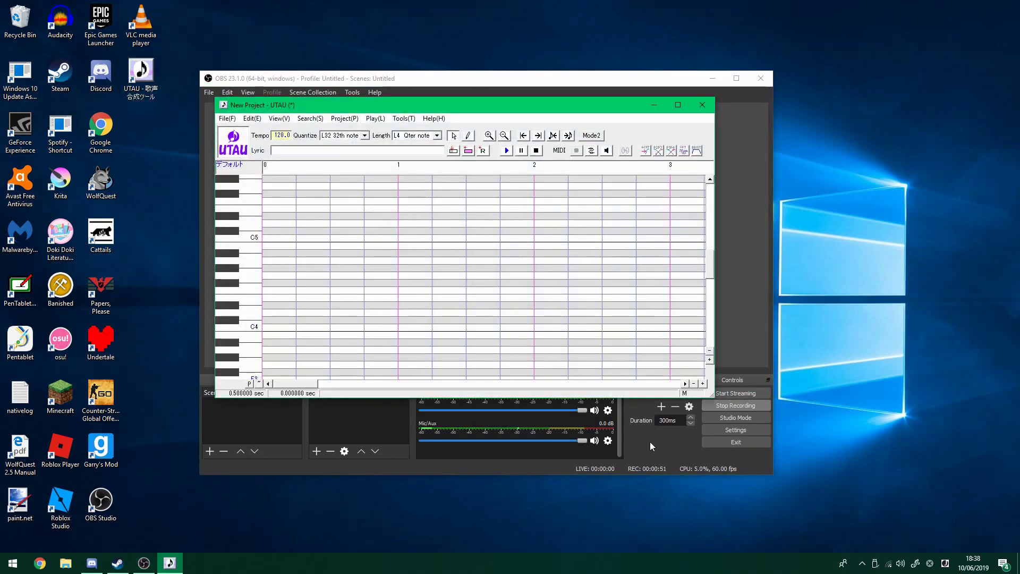
right_click(470, 248)
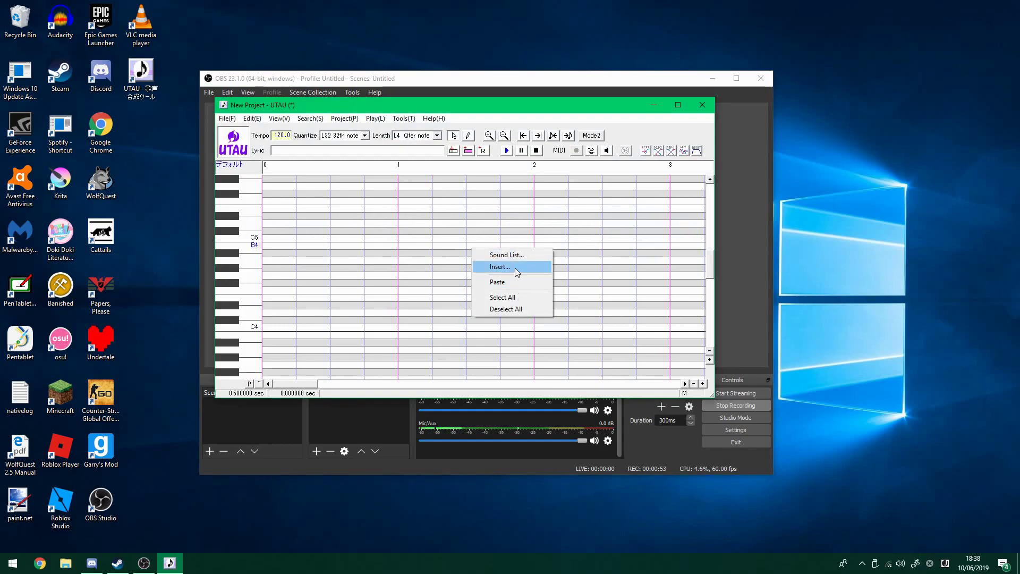
click(515, 268)
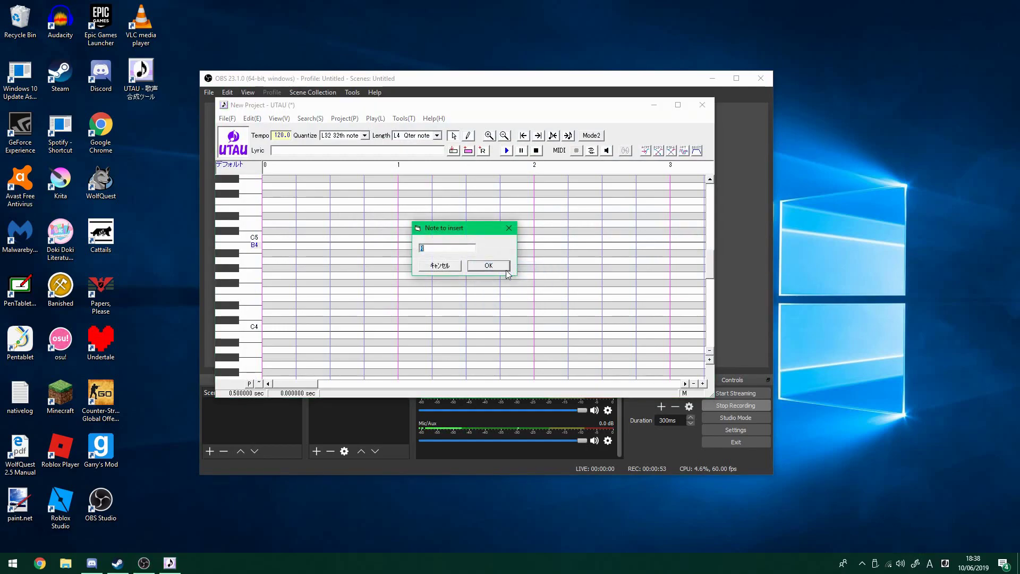
click(929, 563)
text(c4)
key(Return)
- Insert two more C4 notes with lyrics ろ and で
key(Return)
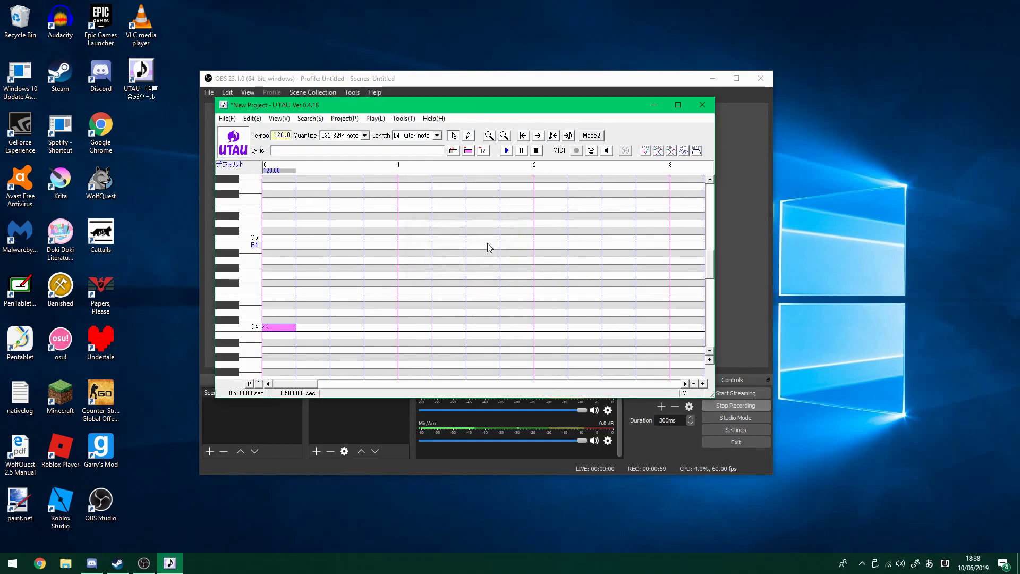
right_click(373, 349)
click(431, 366)
text(ro)
key(Return)
key(Return)
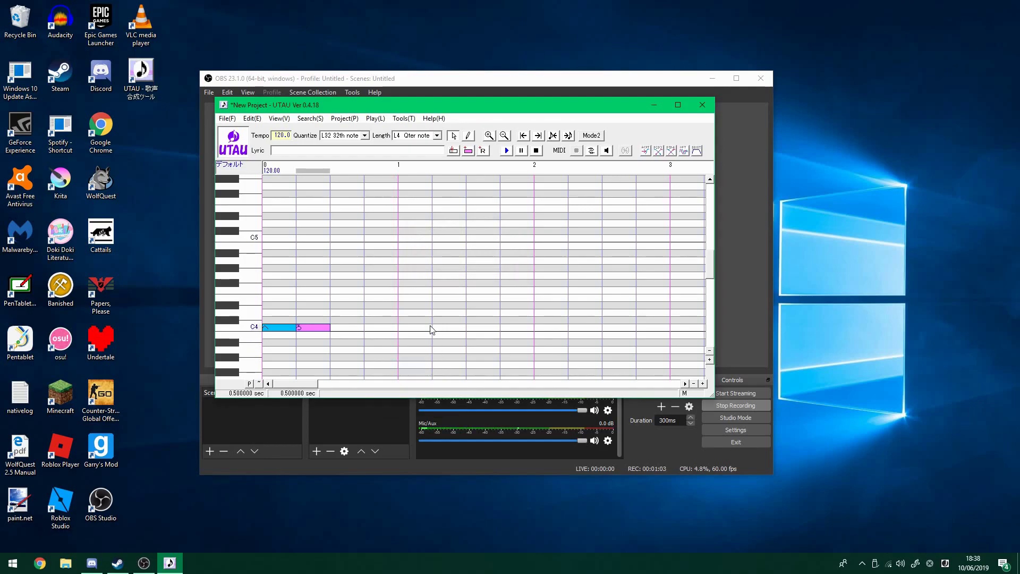
right_click(418, 339)
click(454, 361)
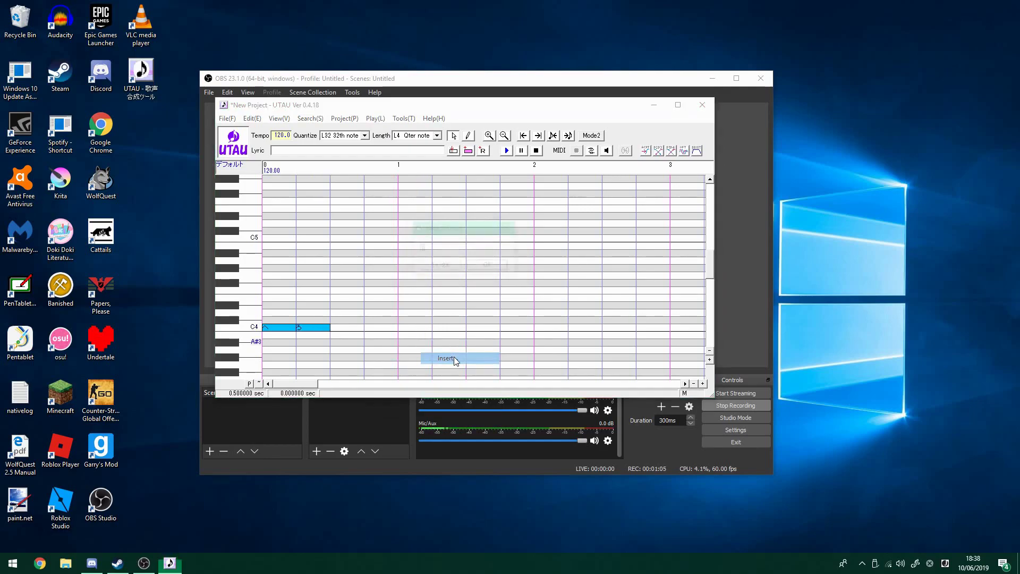
text(de)
key(Return)
key(Return)
- Select the three notes and play the phrase, then reselect them all
drag(369, 175, 301, 318)
key(space)
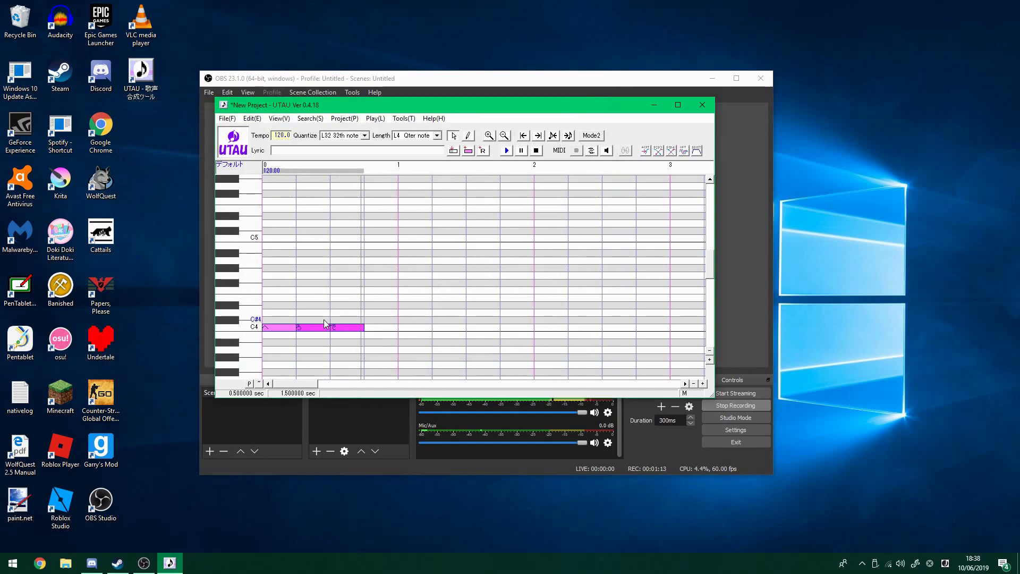
click(393, 332)
key(ctrl+a)
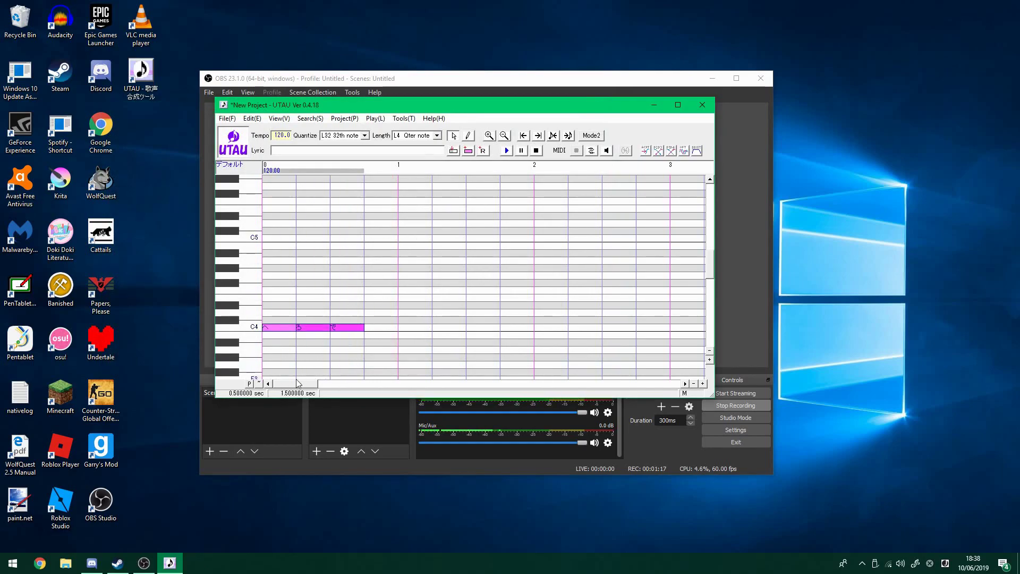
- Show pitch curves (each at 100) on the three C4 notes, select all, and replay
click(258, 384)
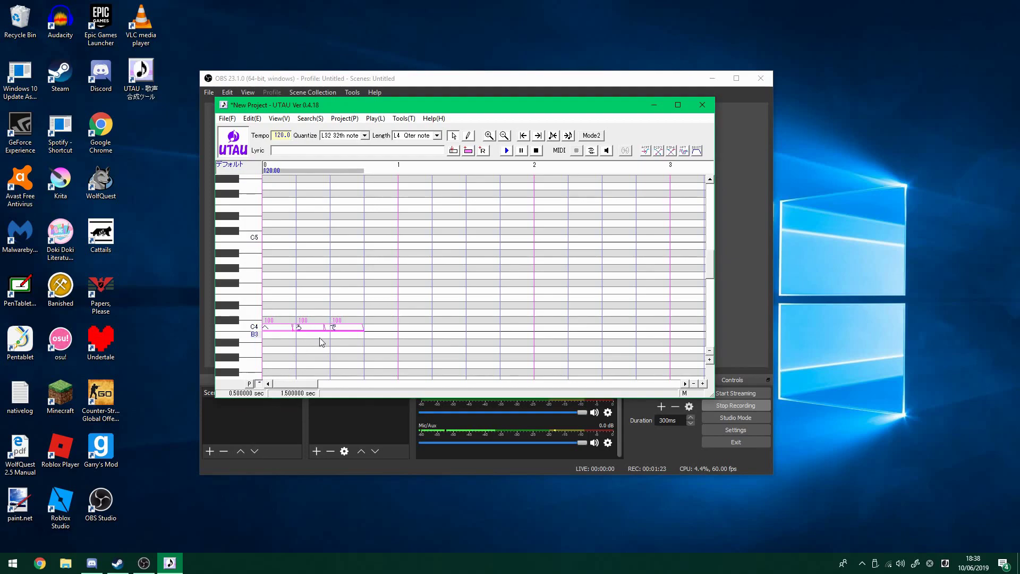
click(348, 342)
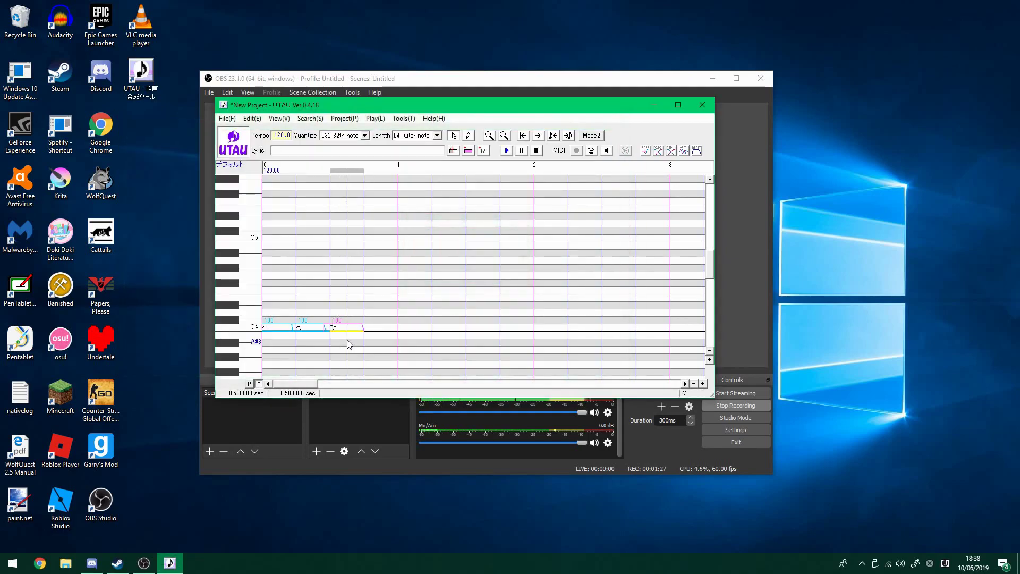
key(ctrl+a)
key(space)
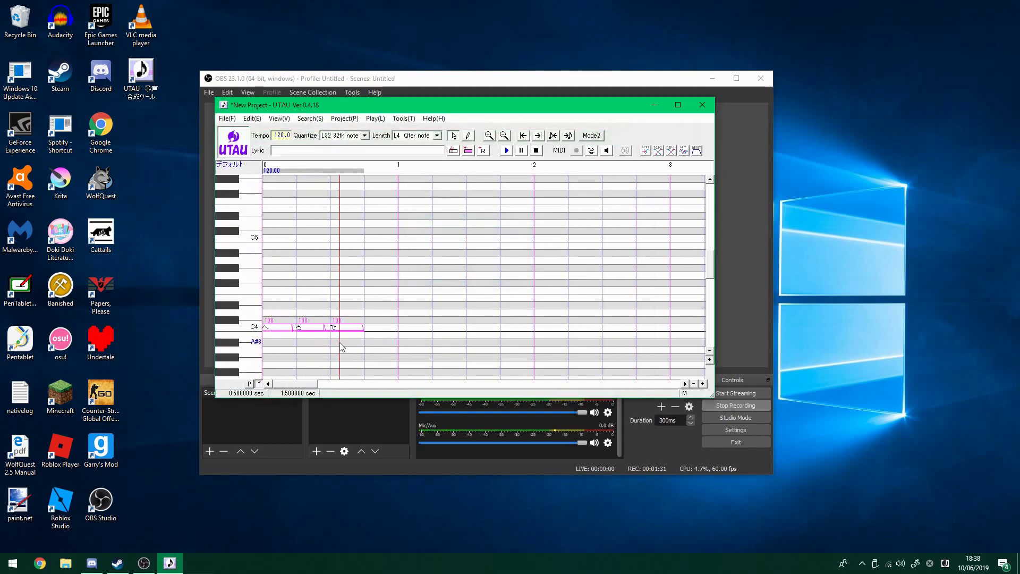
- Open and cancel the second note's Pitch editor, then switch on Mode2 pitch editing
click(308, 328)
right_click(313, 328)
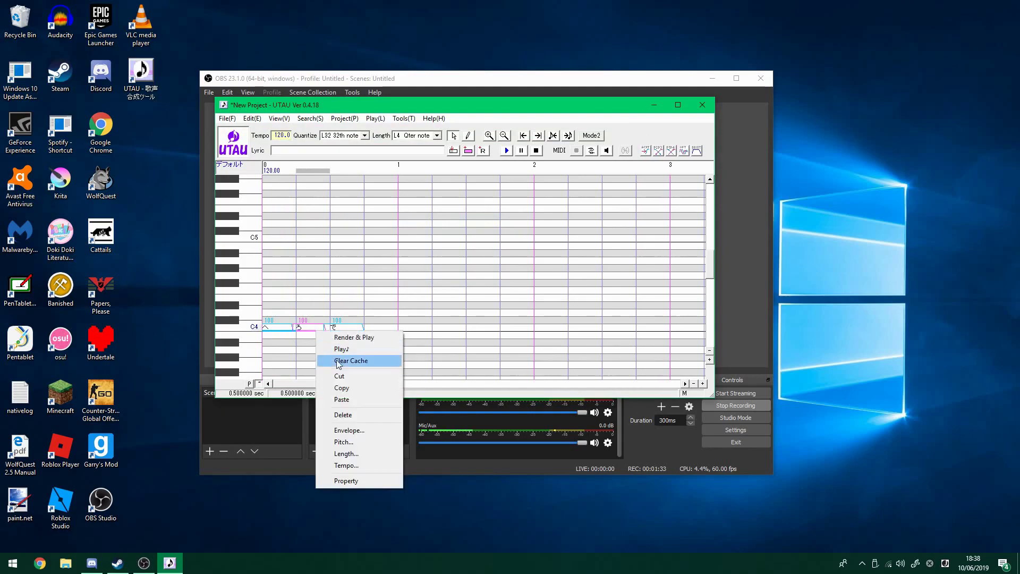
click(343, 441)
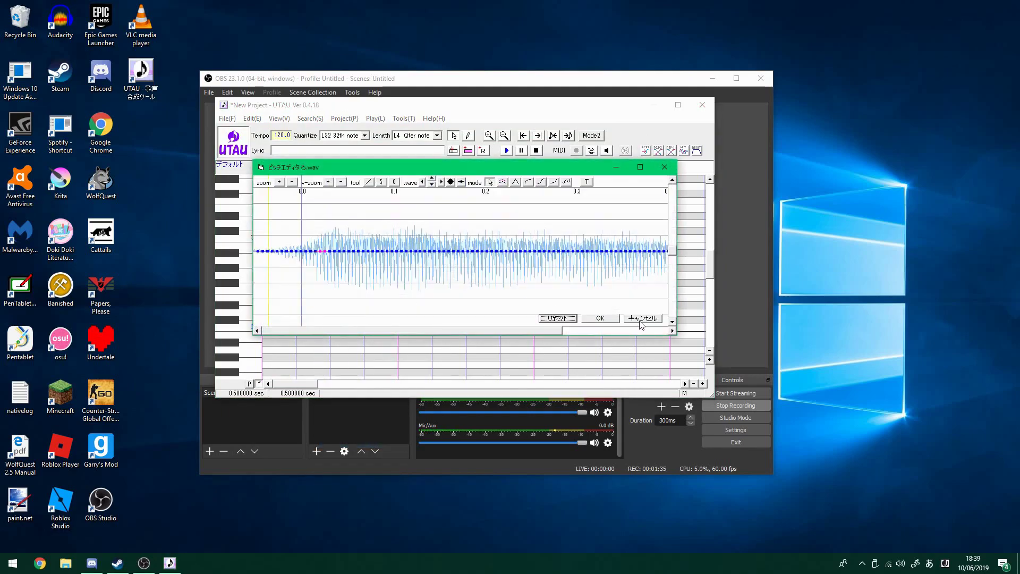
click(664, 166)
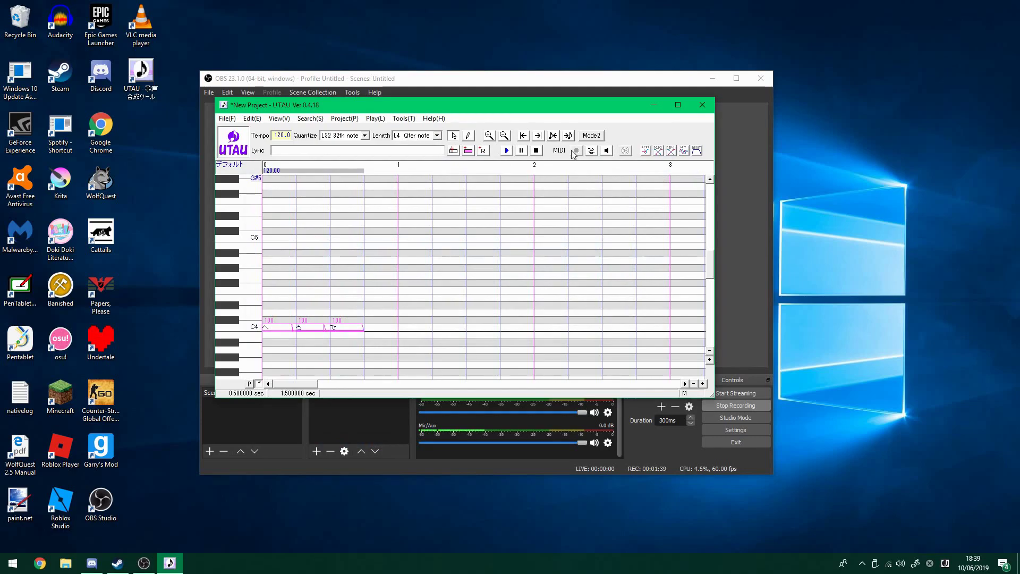
click(601, 137)
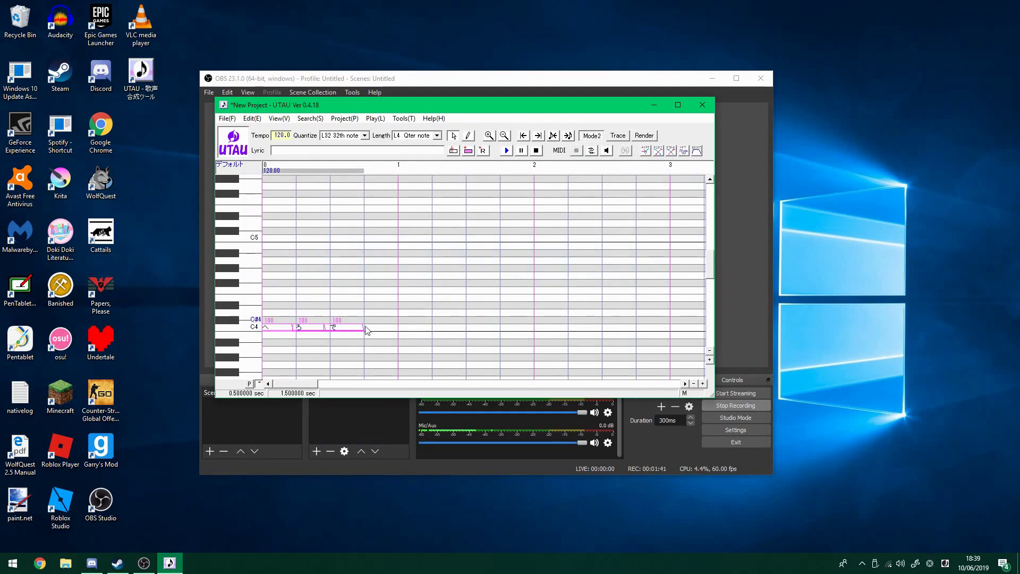
- Enable Portamento in the Pitch dialog for the three C4 notes, then select the third note
right_click(335, 325)
click(372, 429)
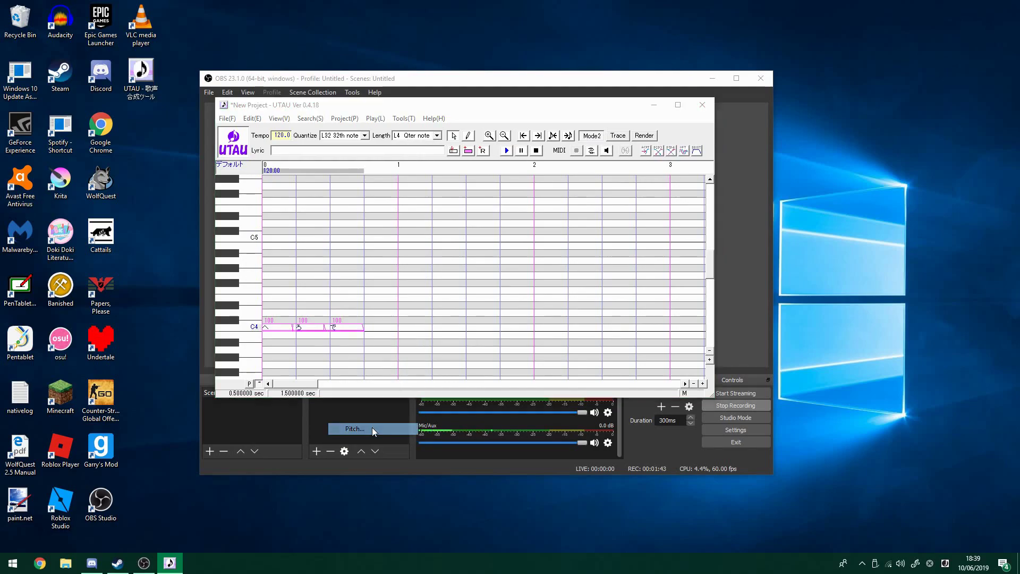
click(393, 175)
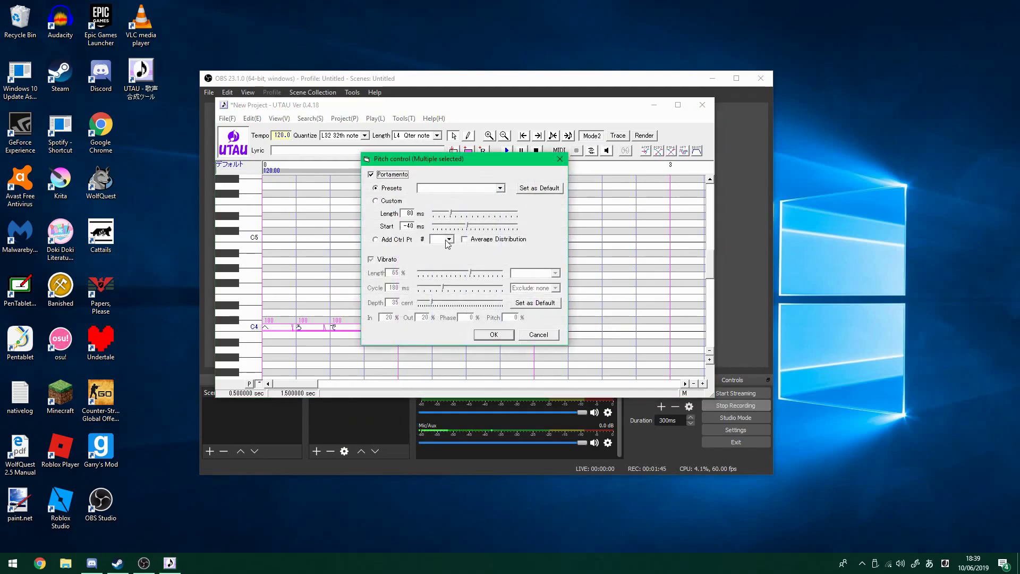
click(499, 338)
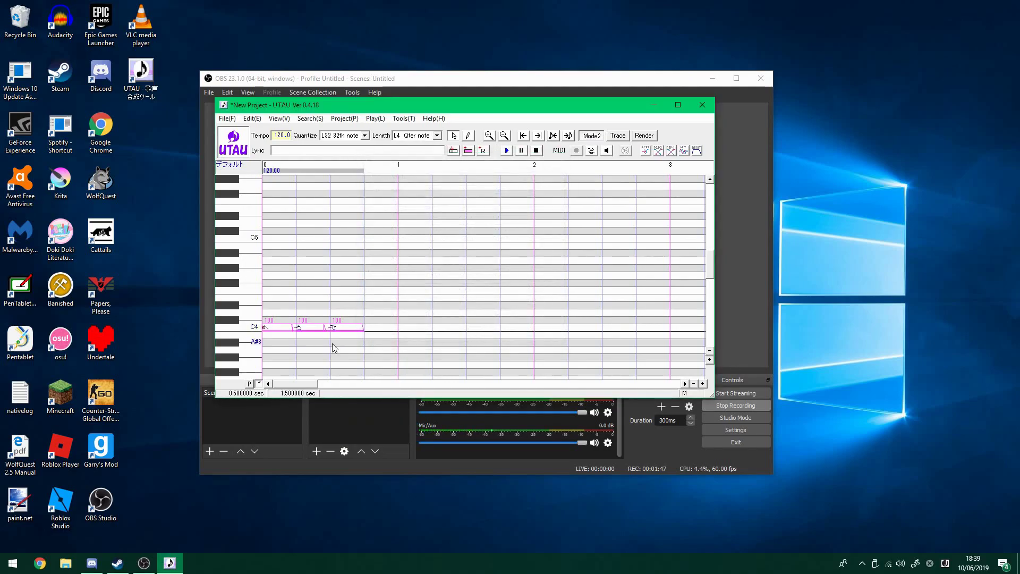
click(337, 328)
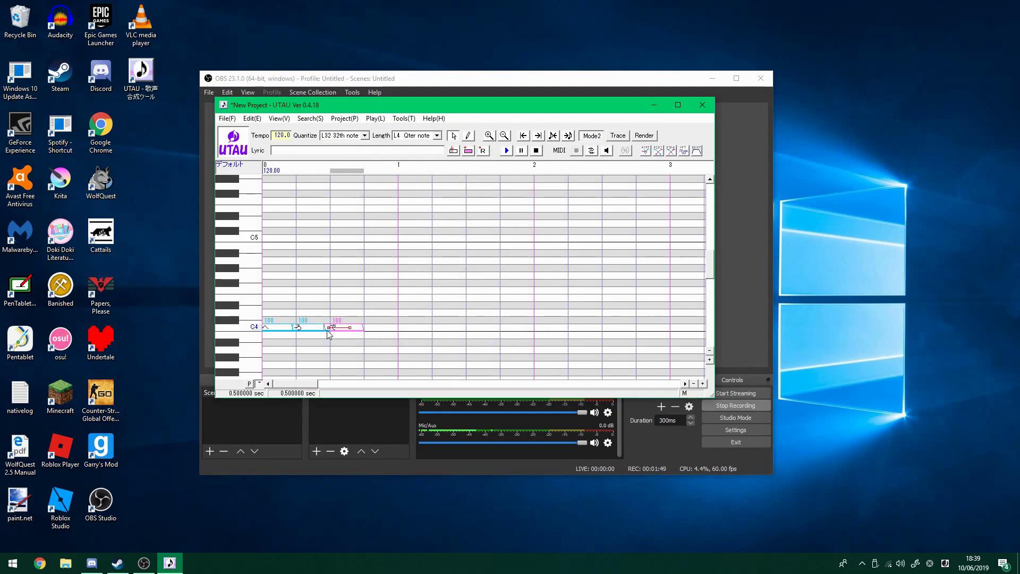
- Add two control points to the third note's pitch curve, drag one into a spike, and play
right_click(313, 327)
click(334, 335)
right_click(322, 339)
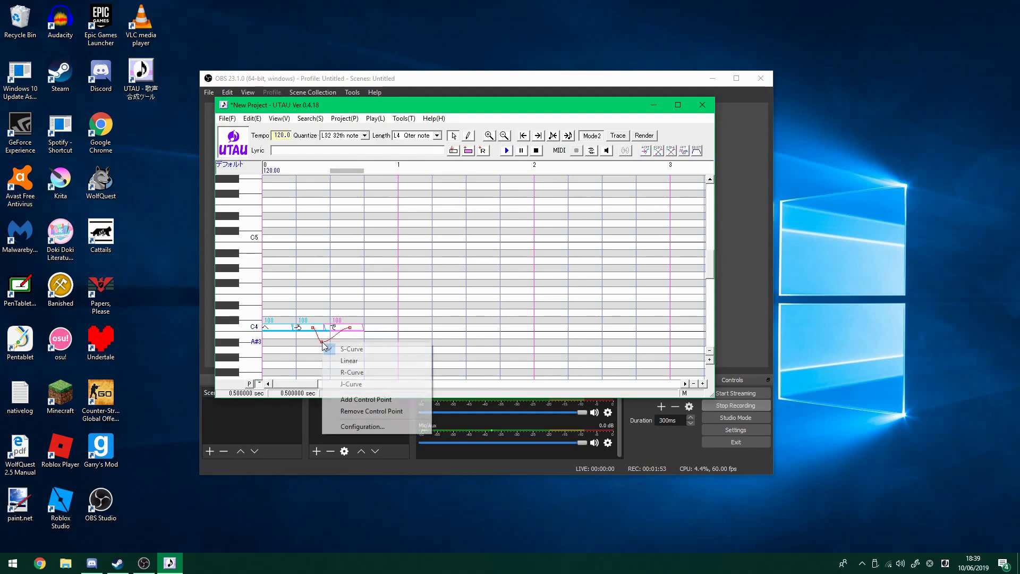
click(377, 398)
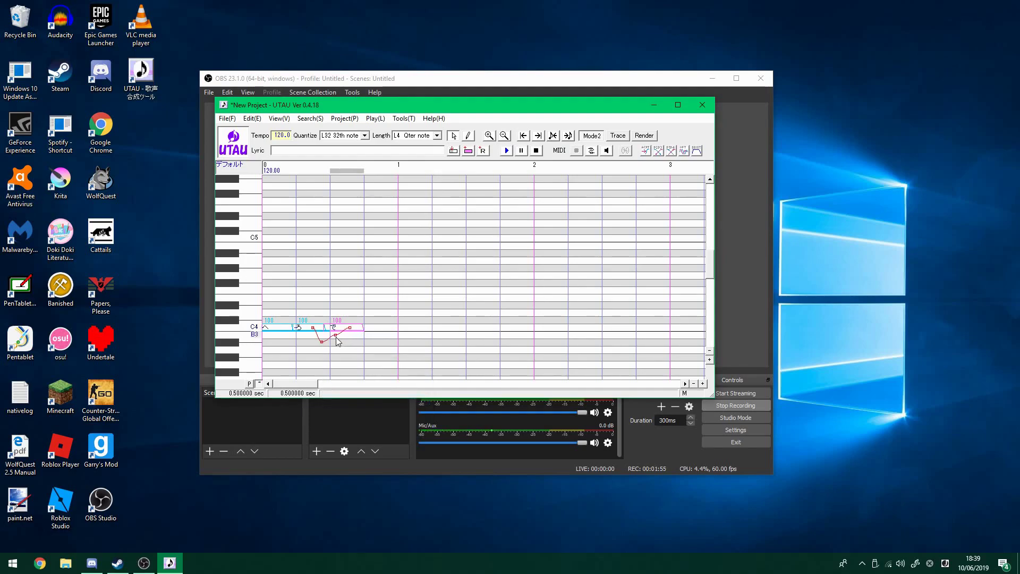
drag(332, 296, 274, 357)
key(space)
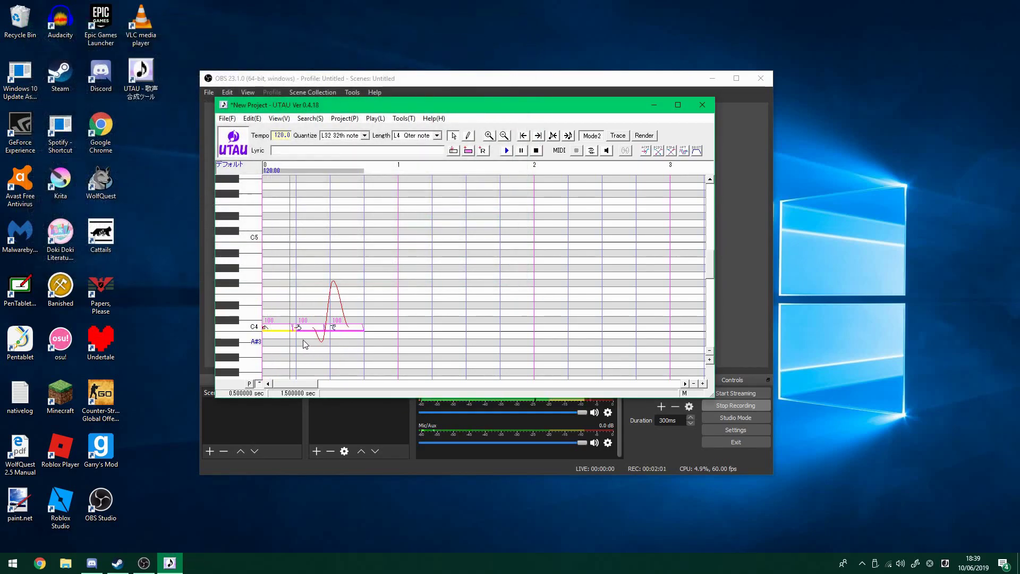
- Add another control point, pull the curve into a dip below C4, and replay all notes
click(345, 344)
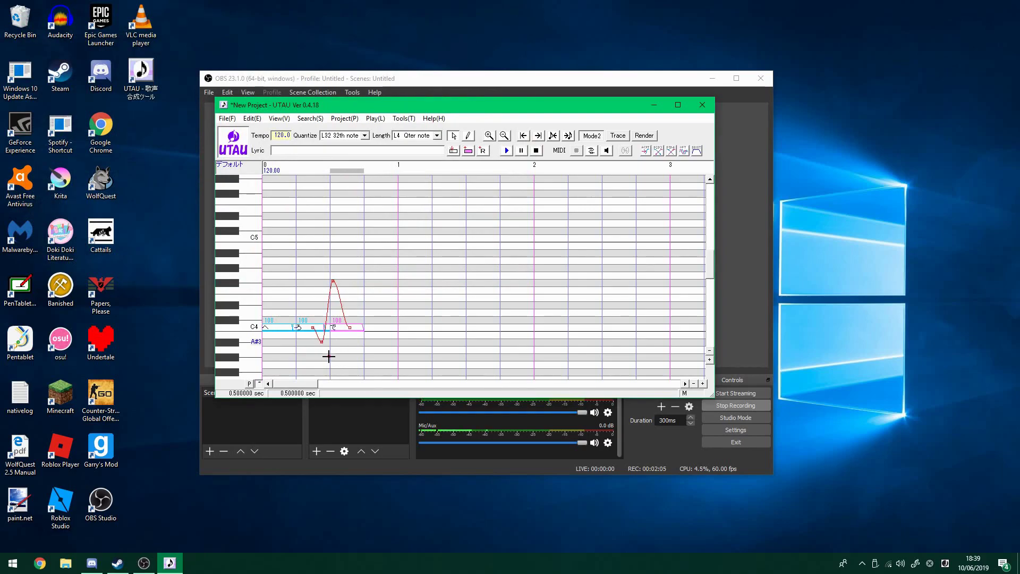
drag(321, 342, 329, 362)
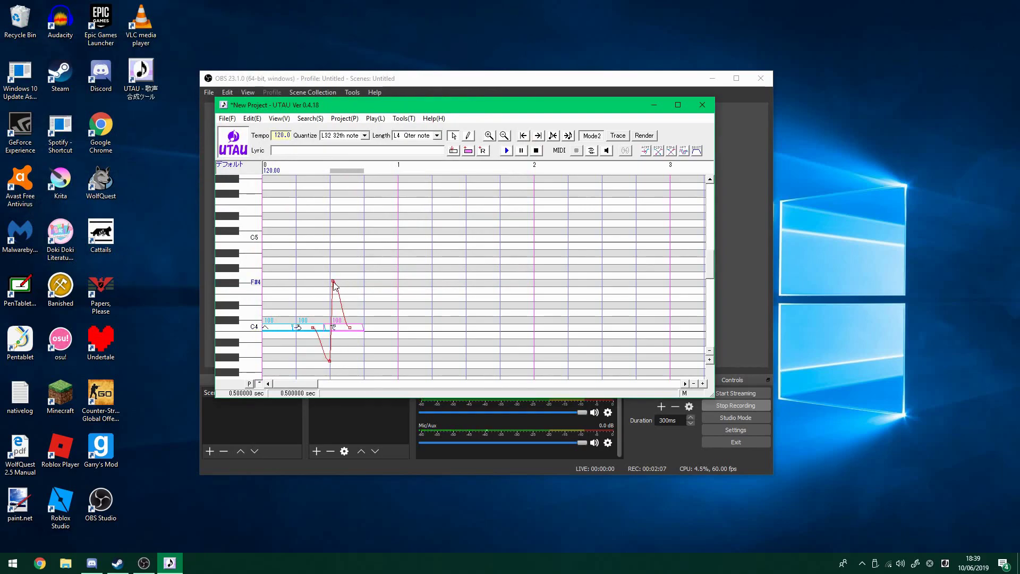
right_click(336, 344)
click(366, 400)
drag(342, 336, 344, 347)
key(ctrl+a)
key(space)
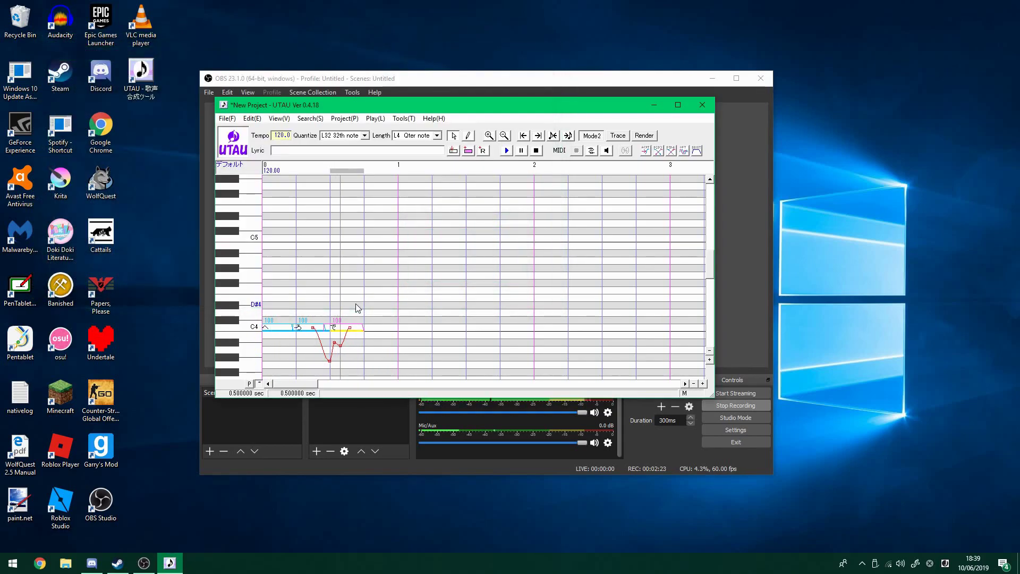
right_click(328, 329)
- Delete the three notes, keep デフォルト as the voice bank in Project Property, and close its info
click(351, 413)
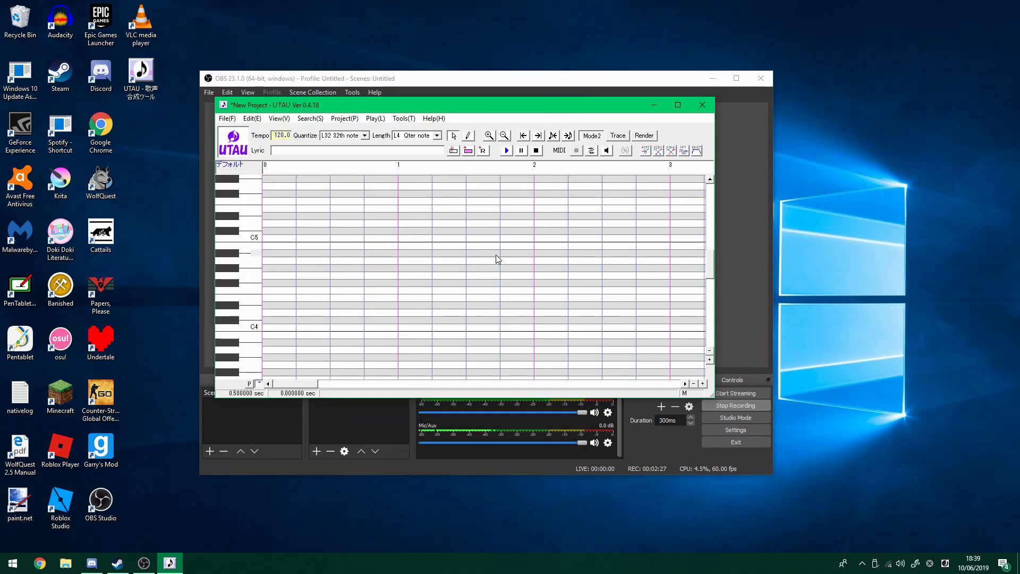
click(347, 118)
click(371, 161)
click(518, 227)
click(518, 236)
click(514, 280)
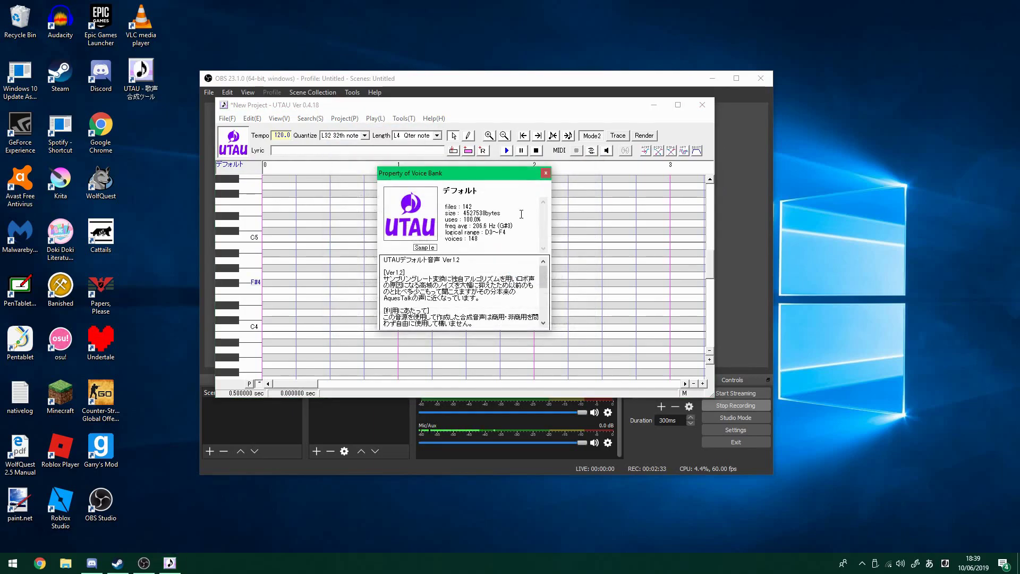
click(546, 173)
click(404, 117)
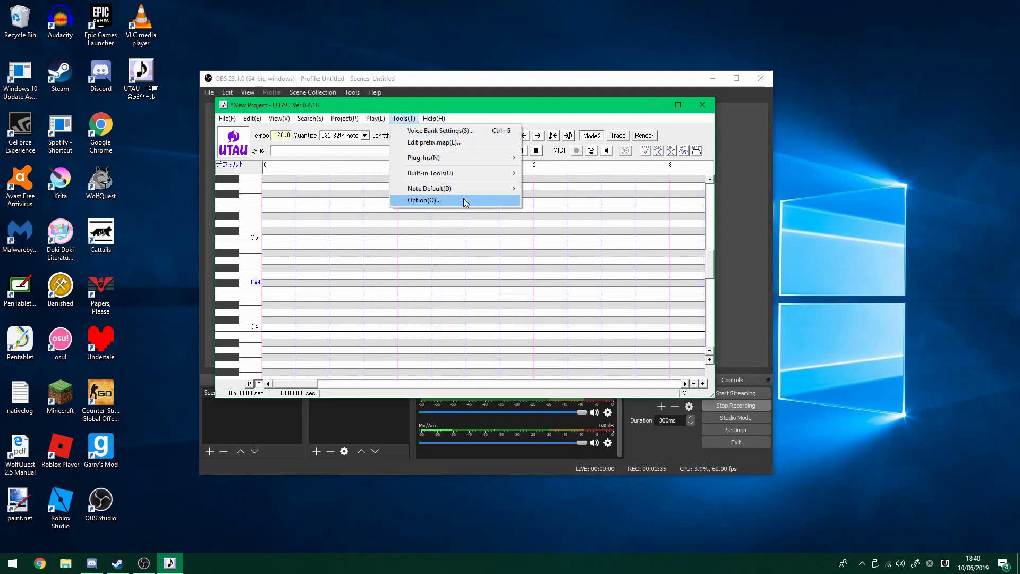
- Review the Option dialog's Path tab, ticking Change voice root directory, then cancel
click(465, 201)
click(510, 169)
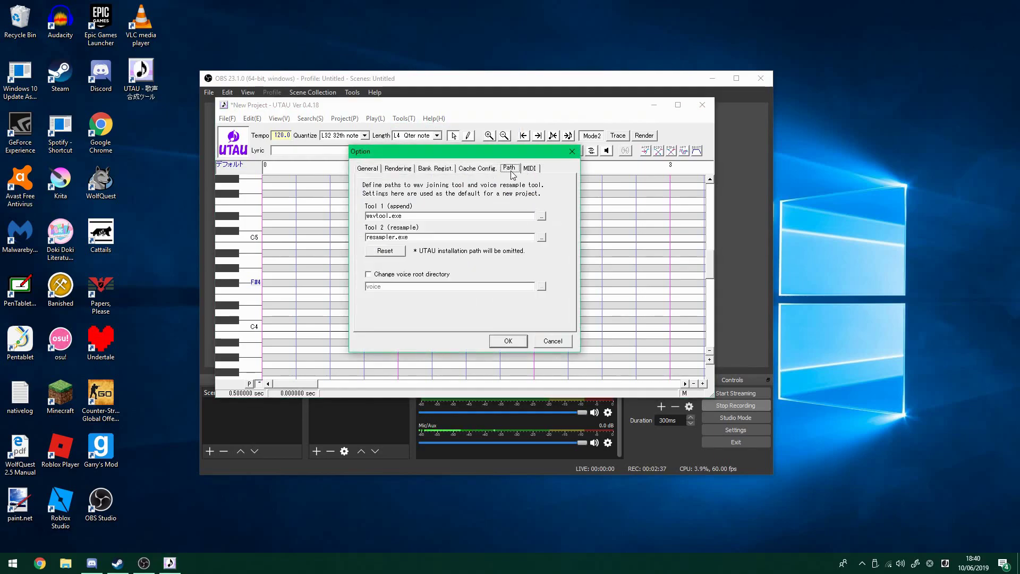
click(394, 276)
click(553, 340)
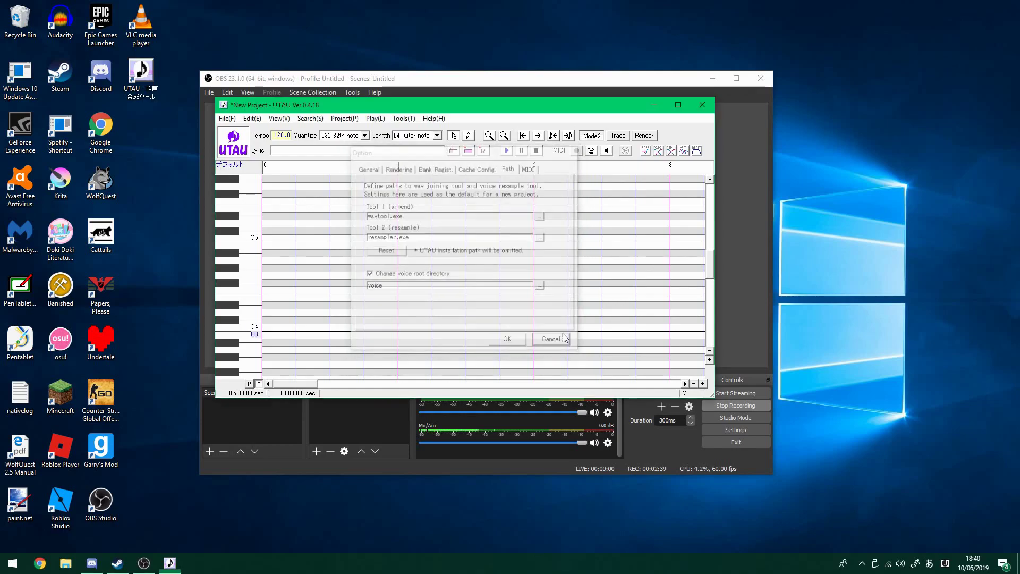
right_click(149, 72)
click(74, 92)
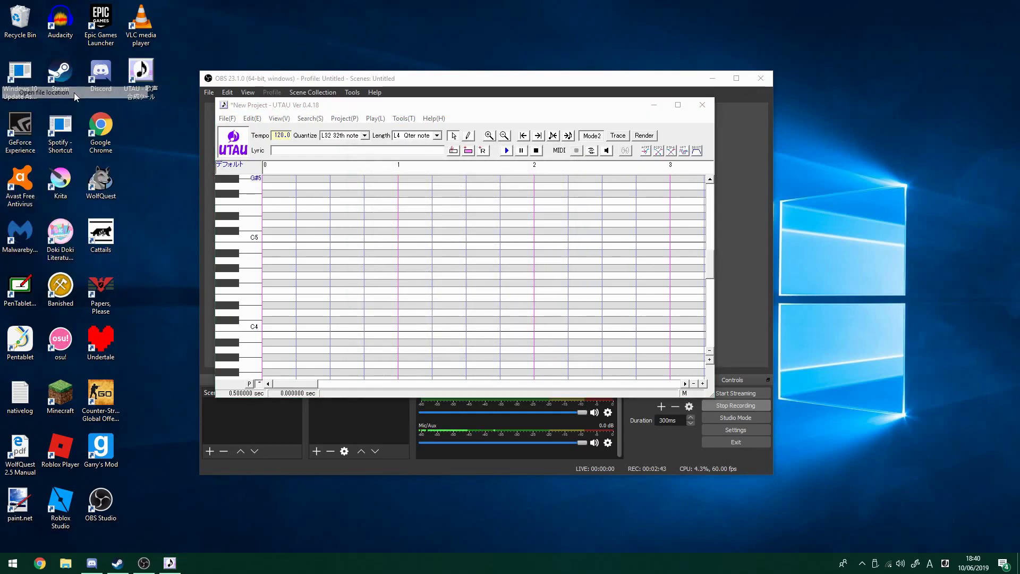
- View the voice folder and the Plug-Ins folder in Explorer, close them, then quit UTAU
double_click(325, 275)
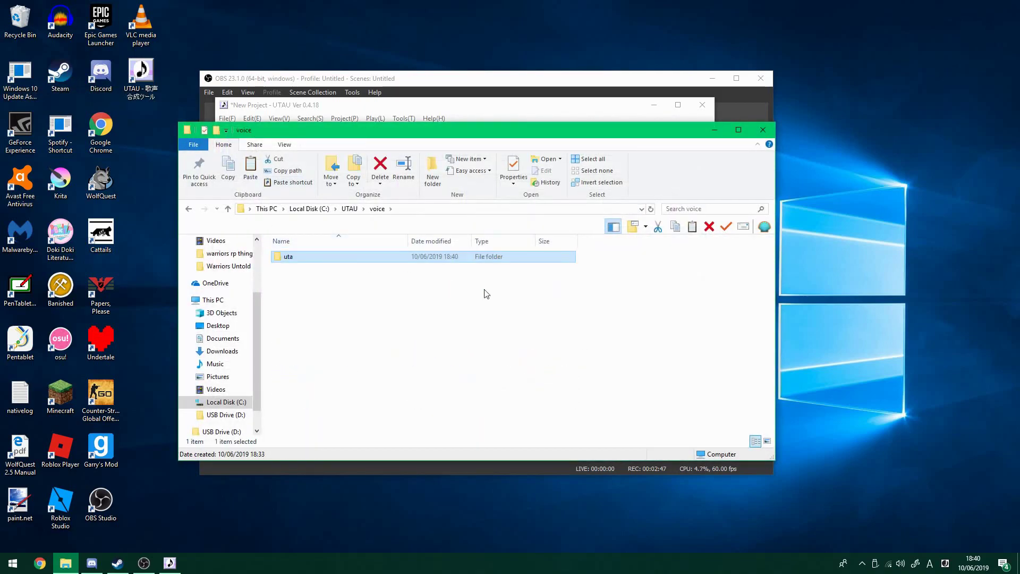
click(763, 130)
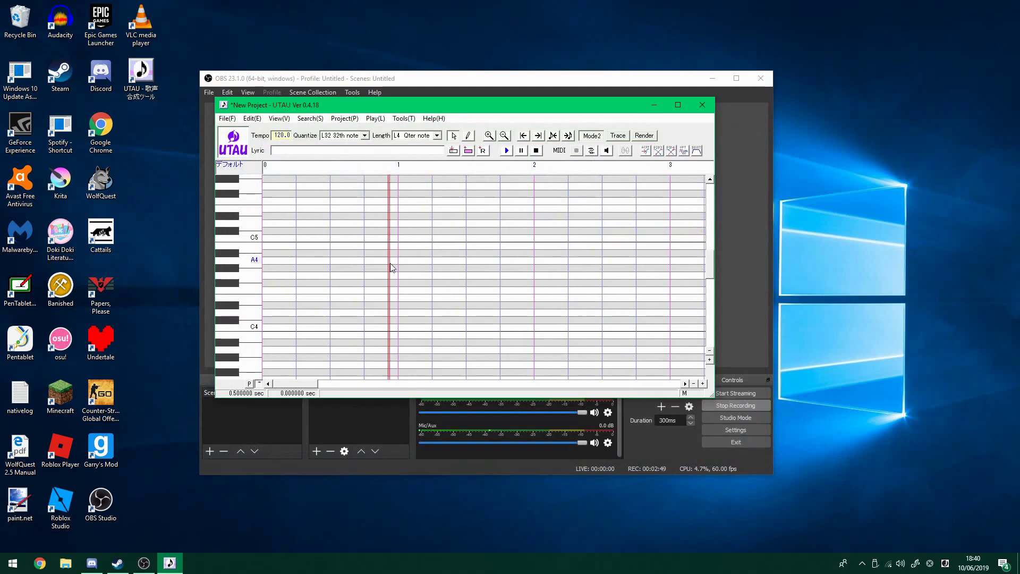
click(404, 118)
mouse_move(451, 161)
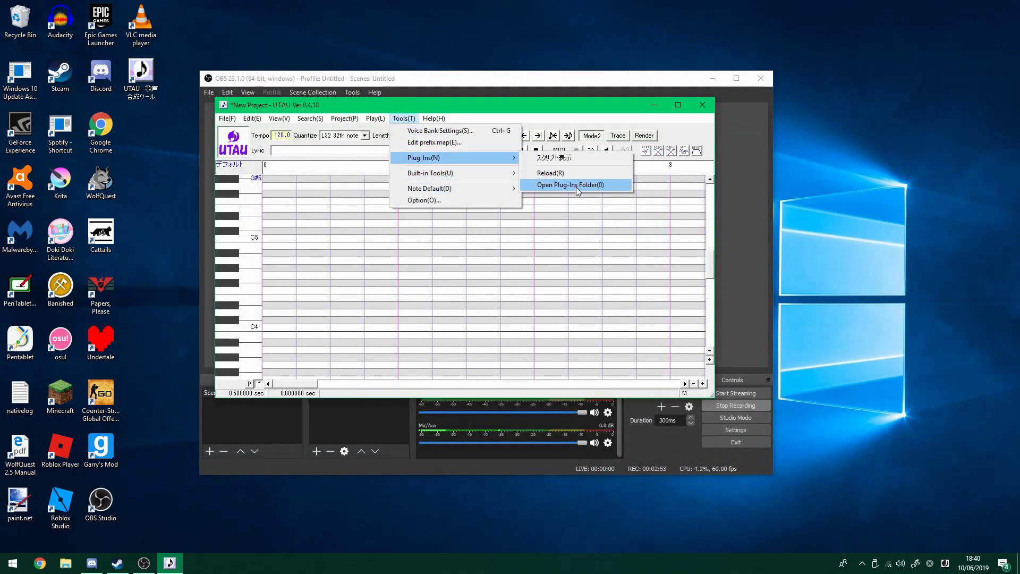
click(586, 186)
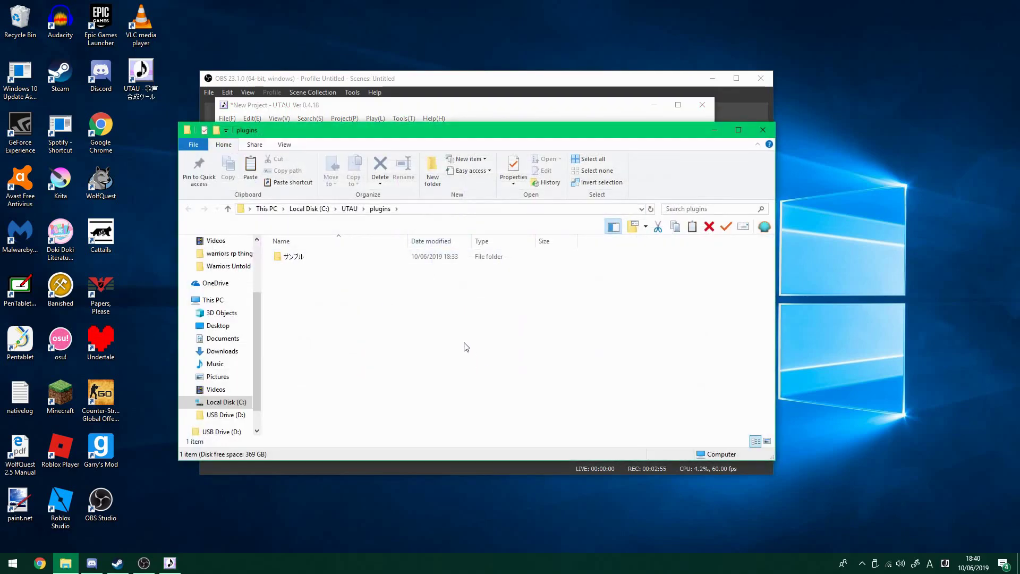
click(763, 130)
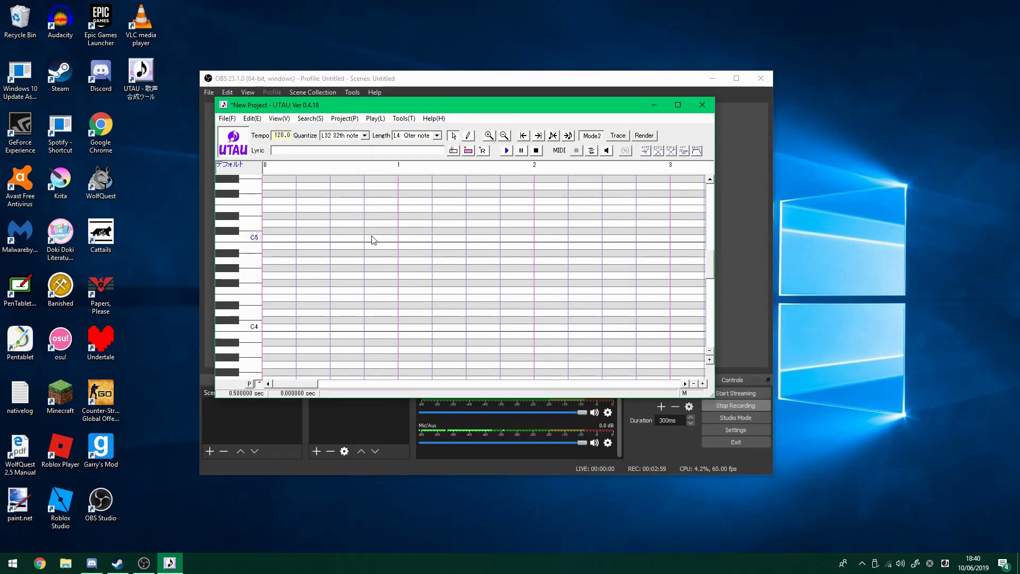
click(702, 105)
click(514, 311)
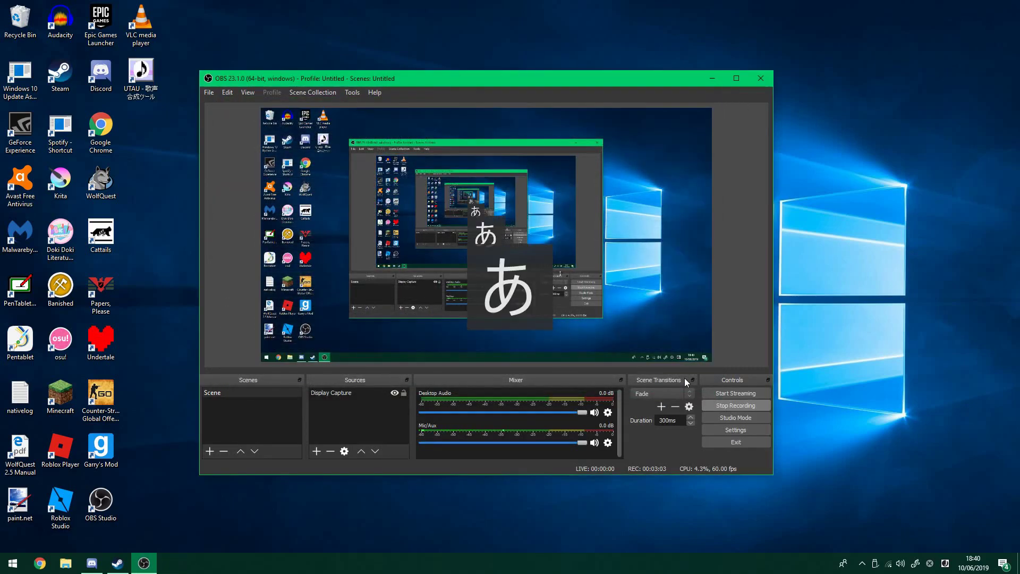